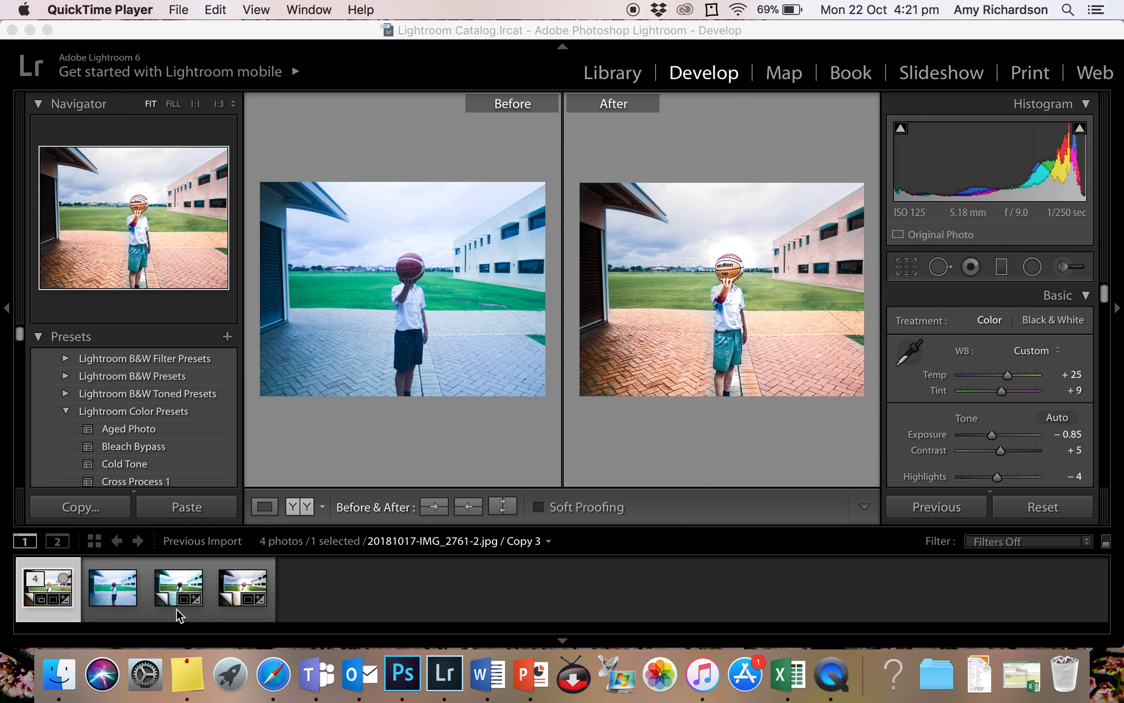
# - Select the virtual copy 20181017-IMG_2761-2.jpg / Copy 2 and show it alone in Loupe view
pyautogui.click(126, 594)
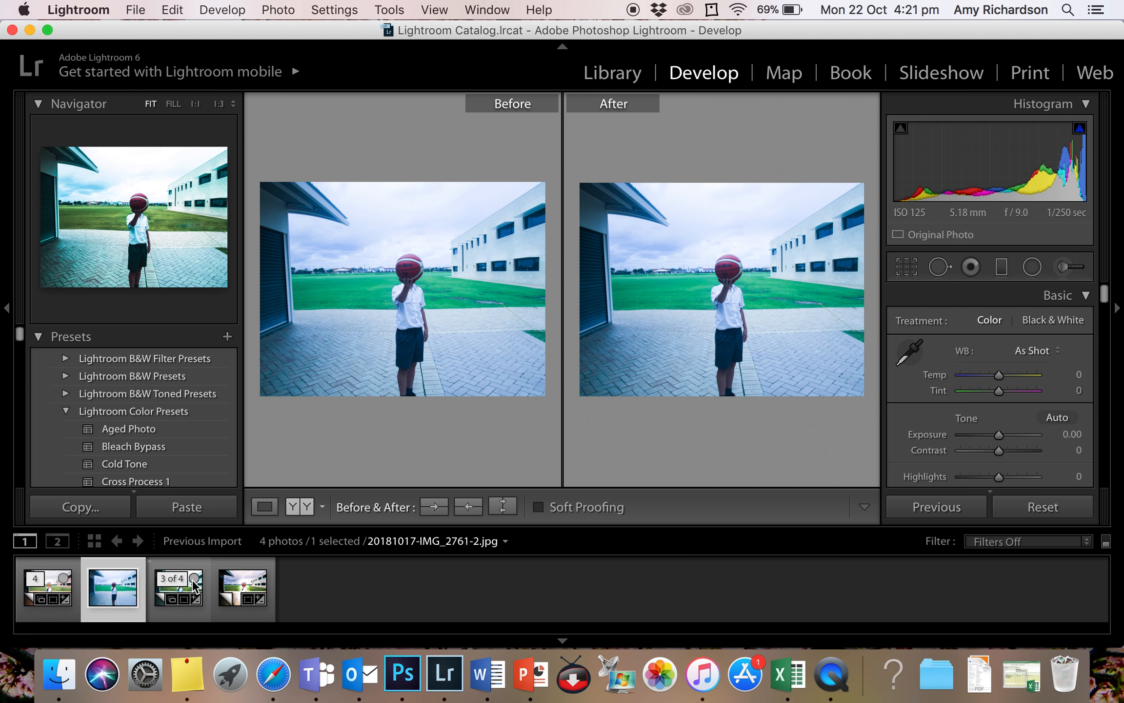
pyautogui.click(165, 610)
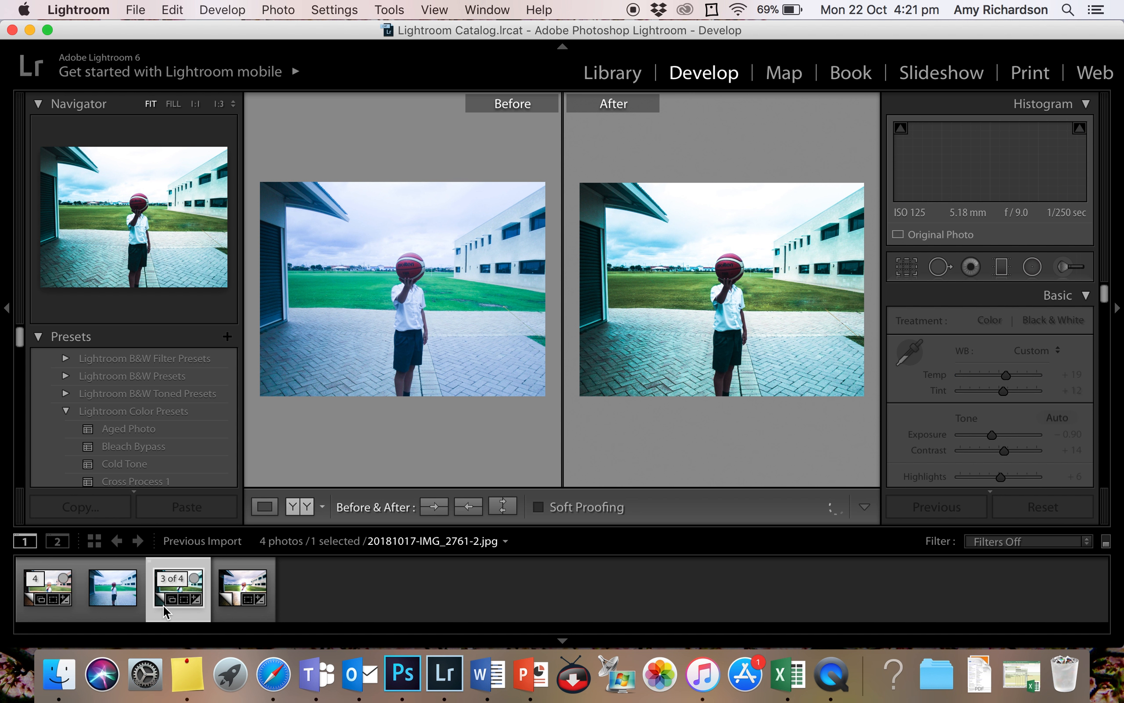
pyautogui.click(265, 507)
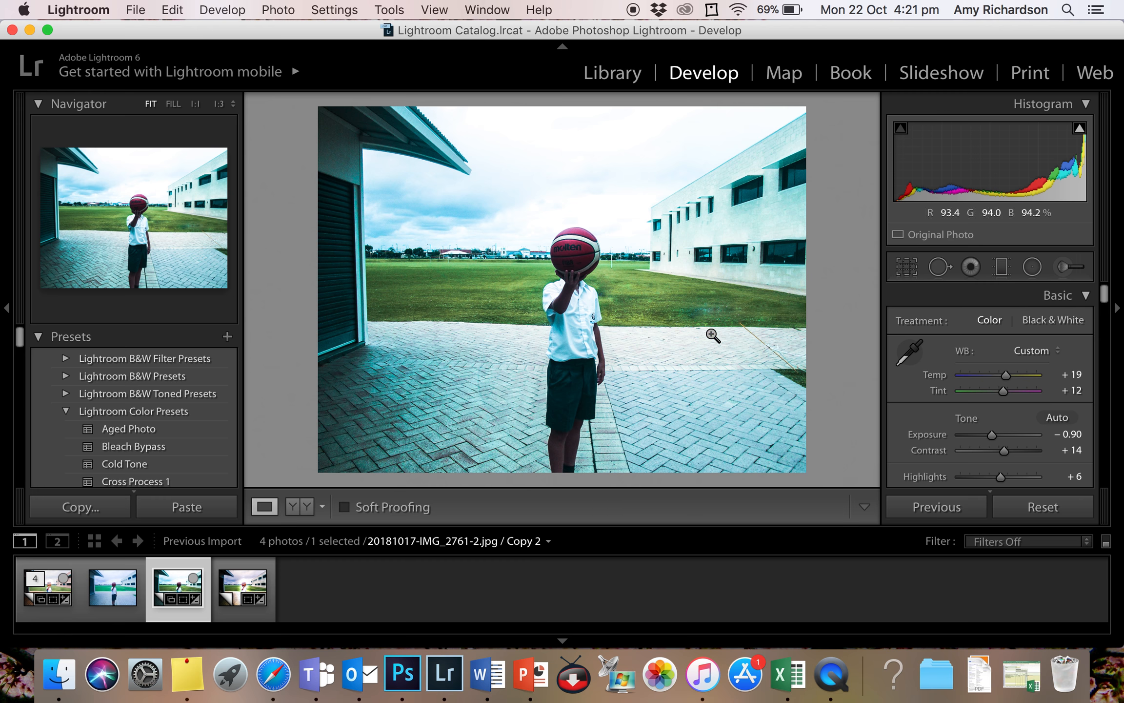
# - Paint a new Adjustment Brush mask over the brick paving on both sides of the child
pyautogui.click(1065, 268)
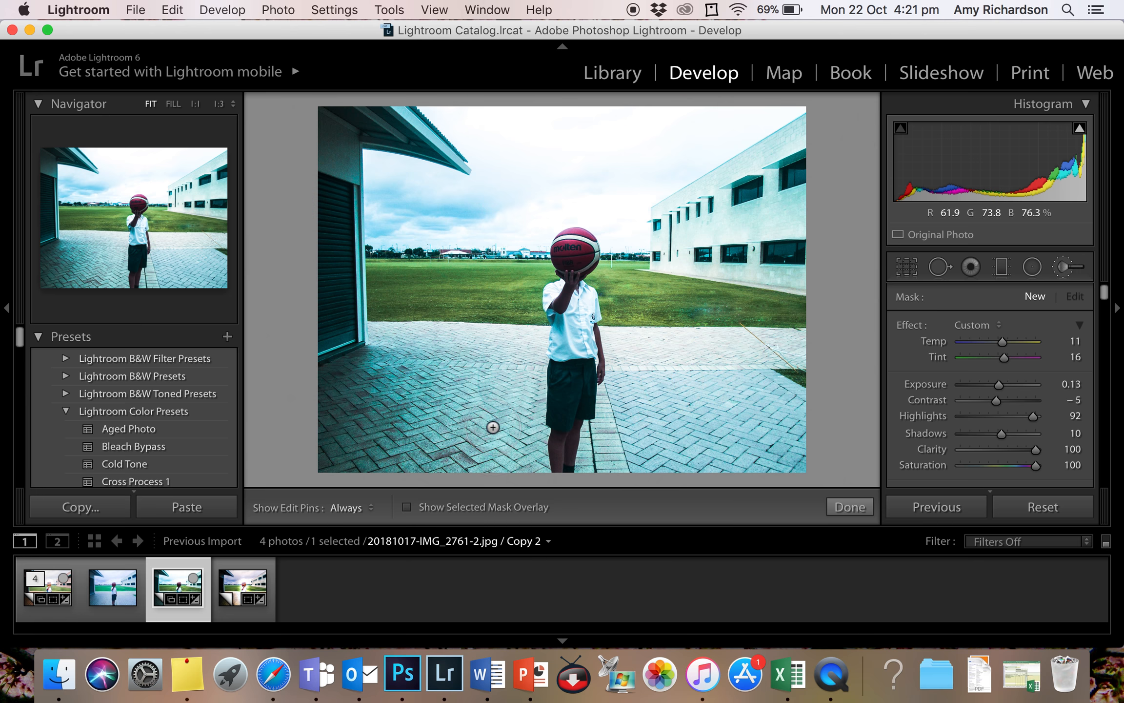
pyautogui.moveTo(526, 461)
pyautogui.mouseDown()
pyautogui.moveTo(528, 385)
pyautogui.moveTo(510, 370)
pyautogui.moveTo(412, 355)
pyautogui.moveTo(372, 373)
pyautogui.moveTo(340, 409)
pyautogui.moveTo(343, 459)
pyautogui.moveTo(429, 462)
pyautogui.moveTo(473, 448)
pyautogui.moveTo(383, 425)
pyautogui.moveTo(383, 392)
pyautogui.moveTo(478, 396)
pyautogui.moveTo(466, 369)
pyautogui.moveTo(400, 384)
pyautogui.mouseUp()
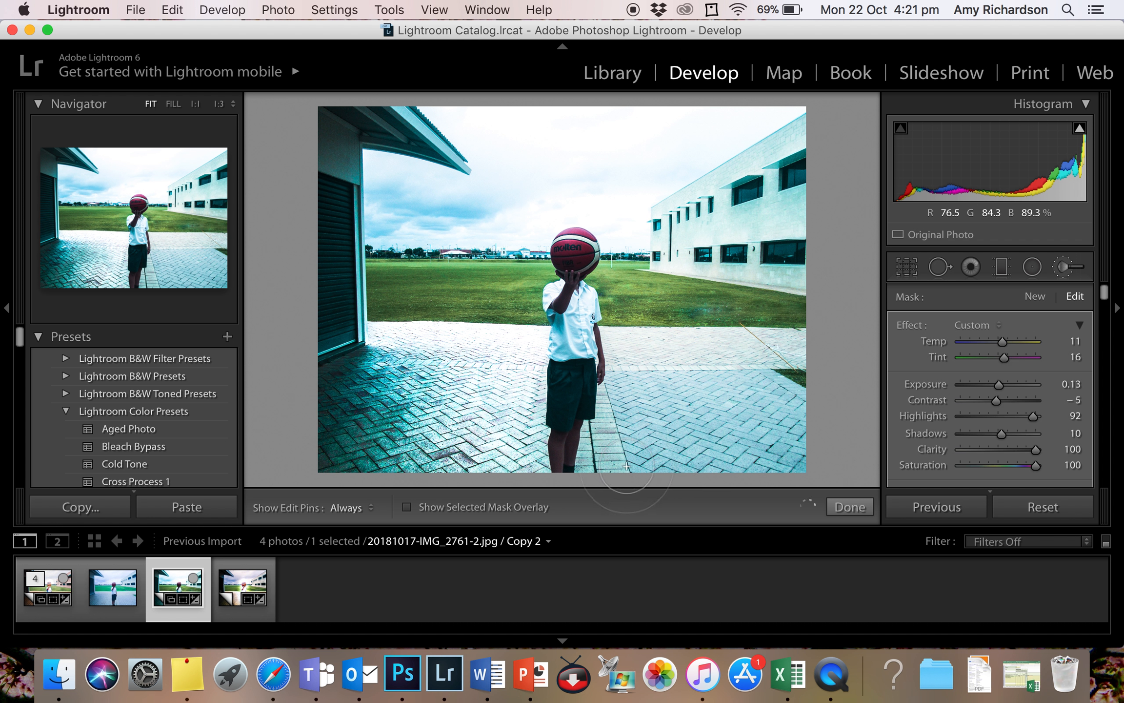
pyautogui.moveTo(609, 429)
pyautogui.mouseDown()
pyautogui.moveTo(632, 386)
pyautogui.moveTo(623, 346)
pyautogui.moveTo(790, 348)
pyautogui.moveTo(798, 353)
pyautogui.moveTo(640, 390)
pyautogui.moveTo(647, 405)
pyautogui.moveTo(760, 411)
pyautogui.moveTo(795, 428)
pyautogui.moveTo(802, 453)
pyautogui.moveTo(797, 469)
pyautogui.moveTo(611, 471)
pyautogui.moveTo(619, 436)
pyautogui.moveTo(741, 428)
pyautogui.moveTo(788, 438)
pyautogui.moveTo(784, 406)
pyautogui.mouseUp()
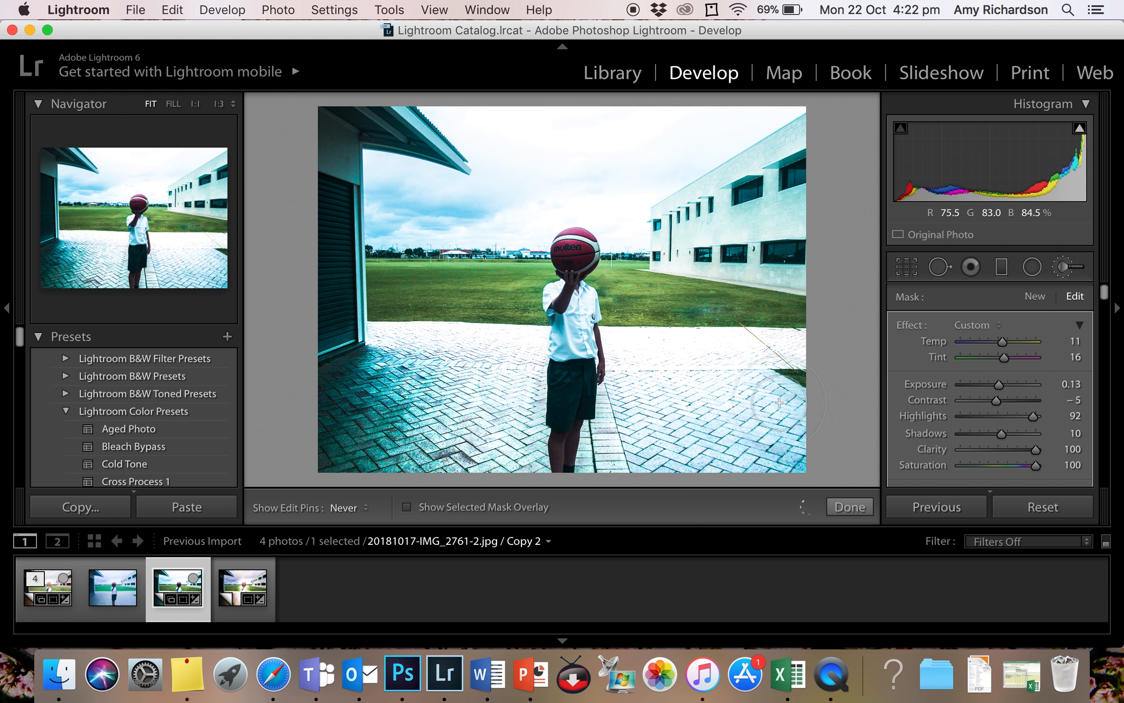
pyautogui.press('h')
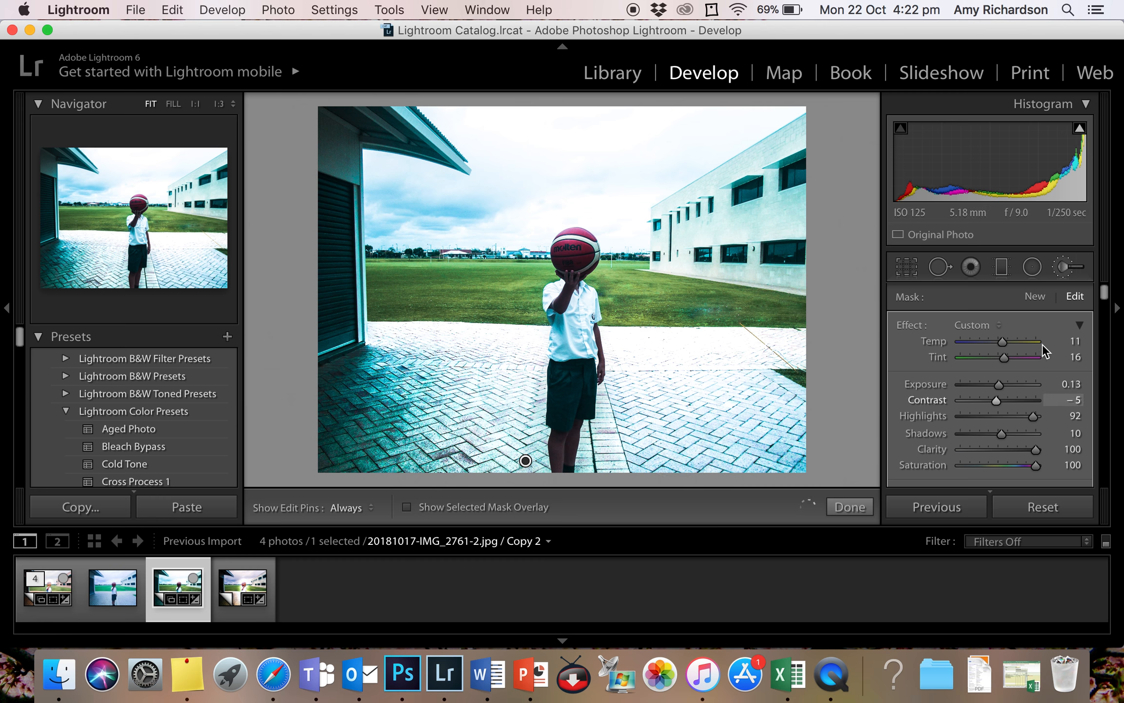
# - Set the paving mask's Temp to 85, Tint to 61 and Exposure to -0.85
pyautogui.scroll(-1, 1070, 358)
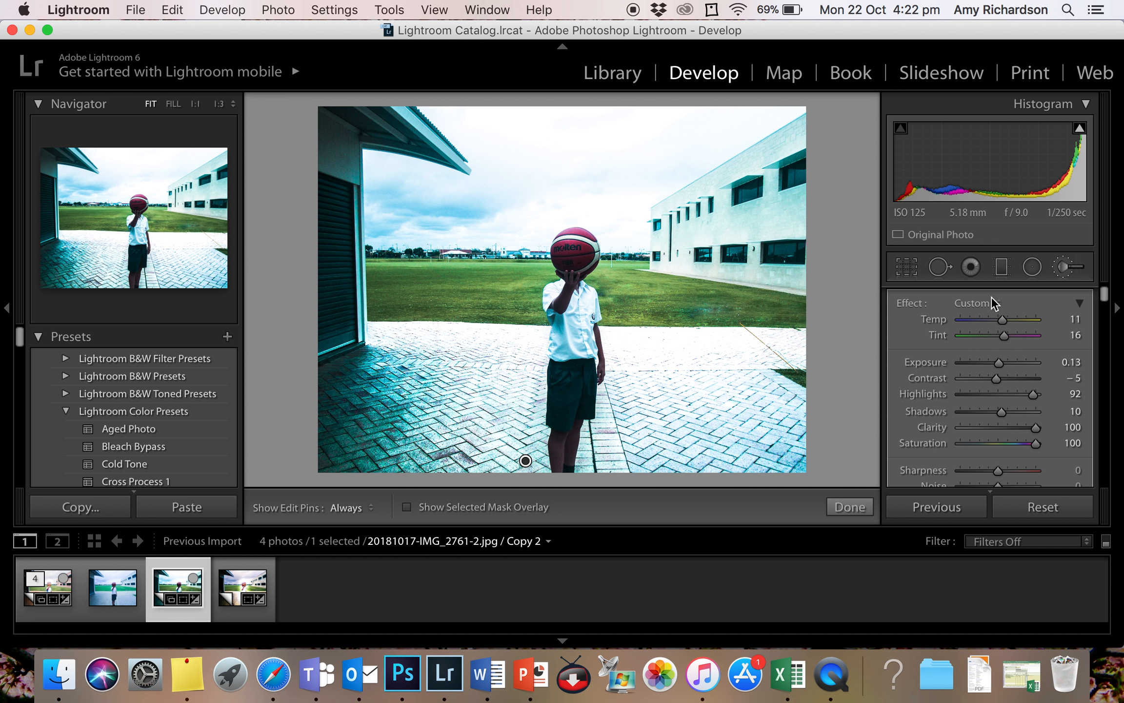
pyautogui.scroll(-8, 898, 319)
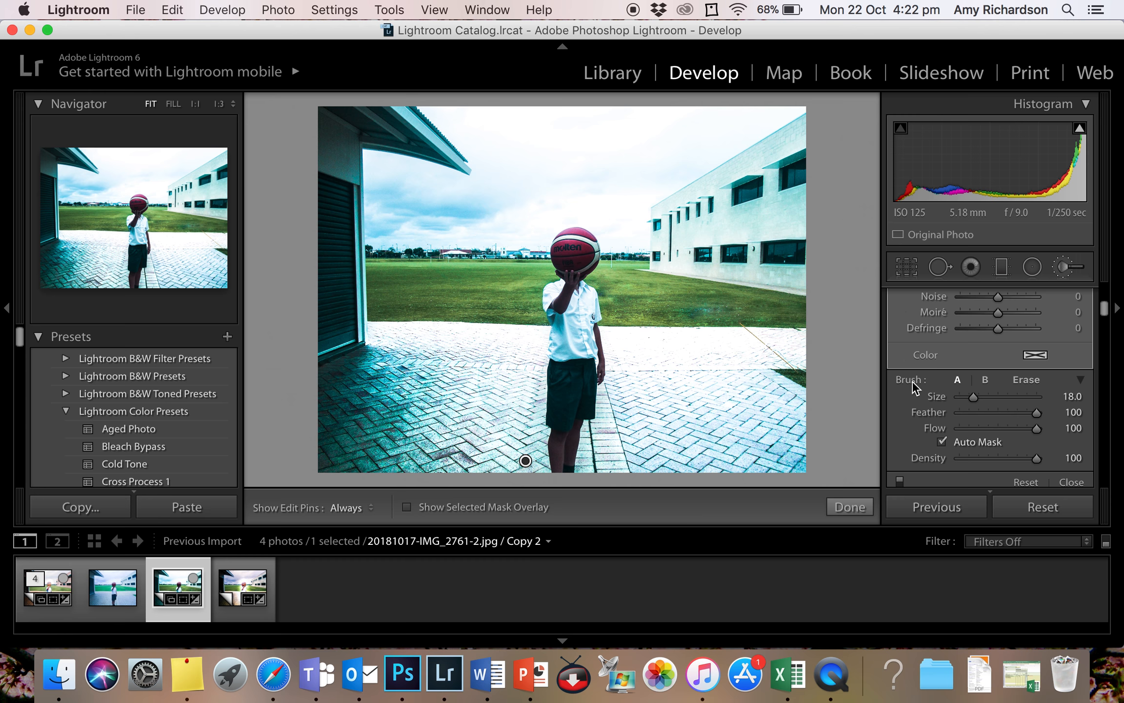
pyautogui.scroll(5, 912, 384)
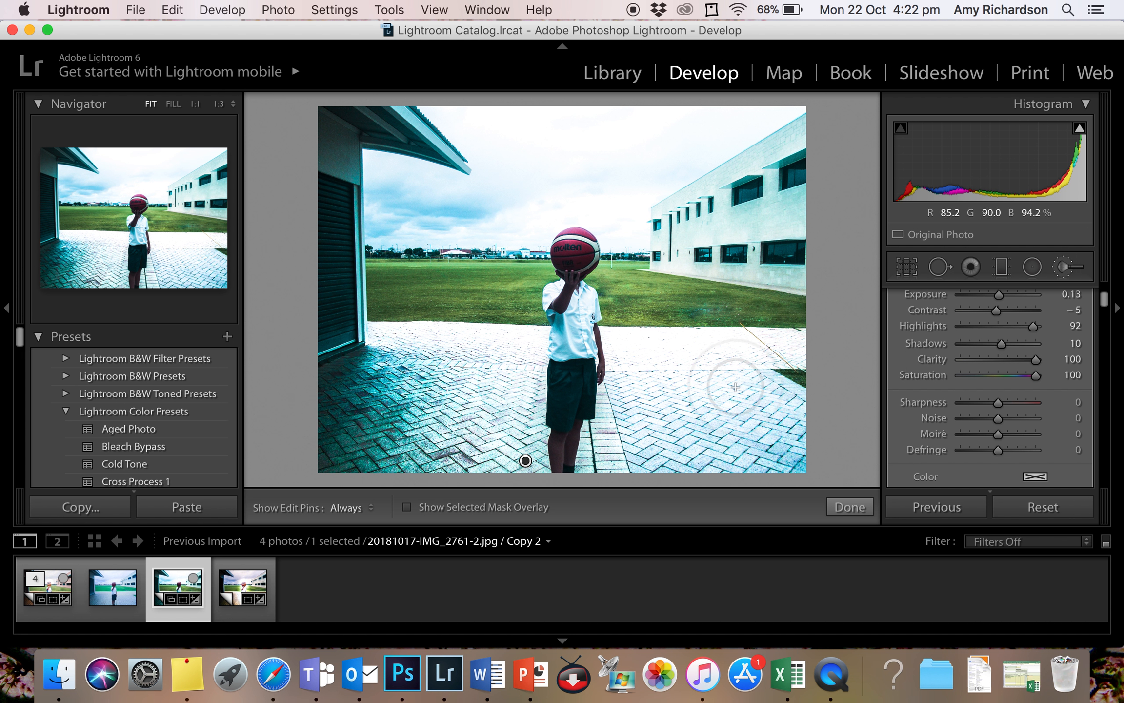
pyautogui.scroll(3, 1034, 375)
pyautogui.scroll(1, 1034, 375)
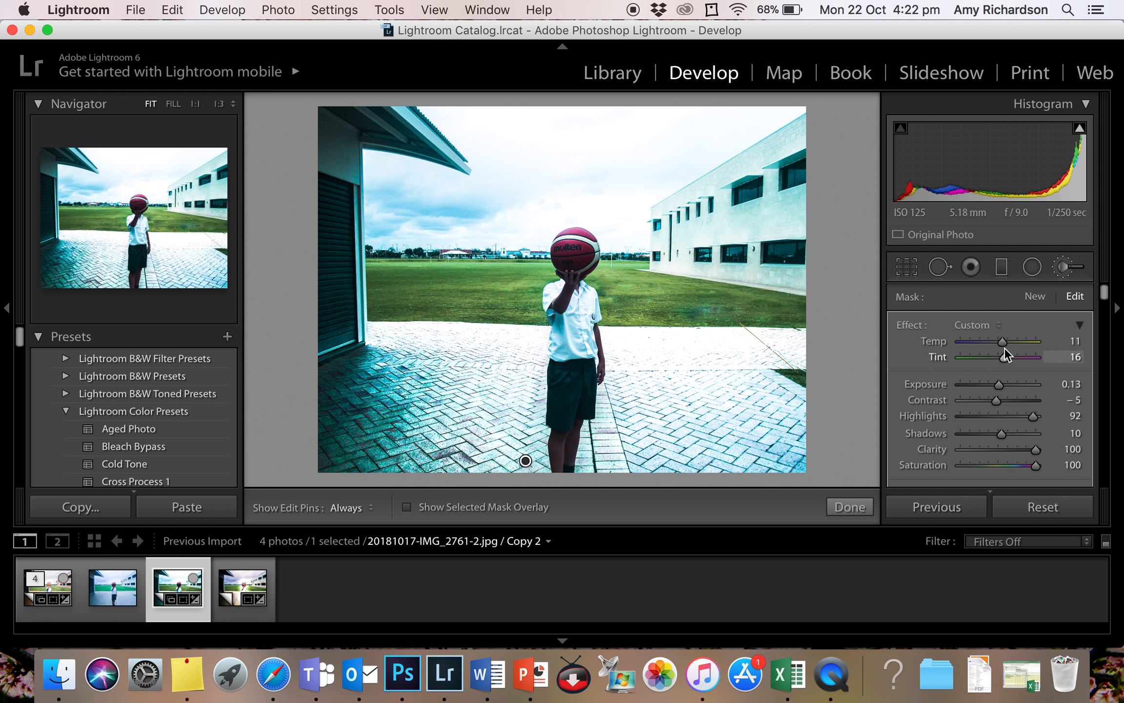
pyautogui.moveTo(1006, 342)
pyautogui.mouseDown()
pyautogui.moveTo(1041, 348)
pyautogui.moveTo(960, 342)
pyautogui.moveTo(1030, 345)
pyautogui.moveTo(977, 361)
pyautogui.moveTo(1021, 358)
pyautogui.mouseUp()
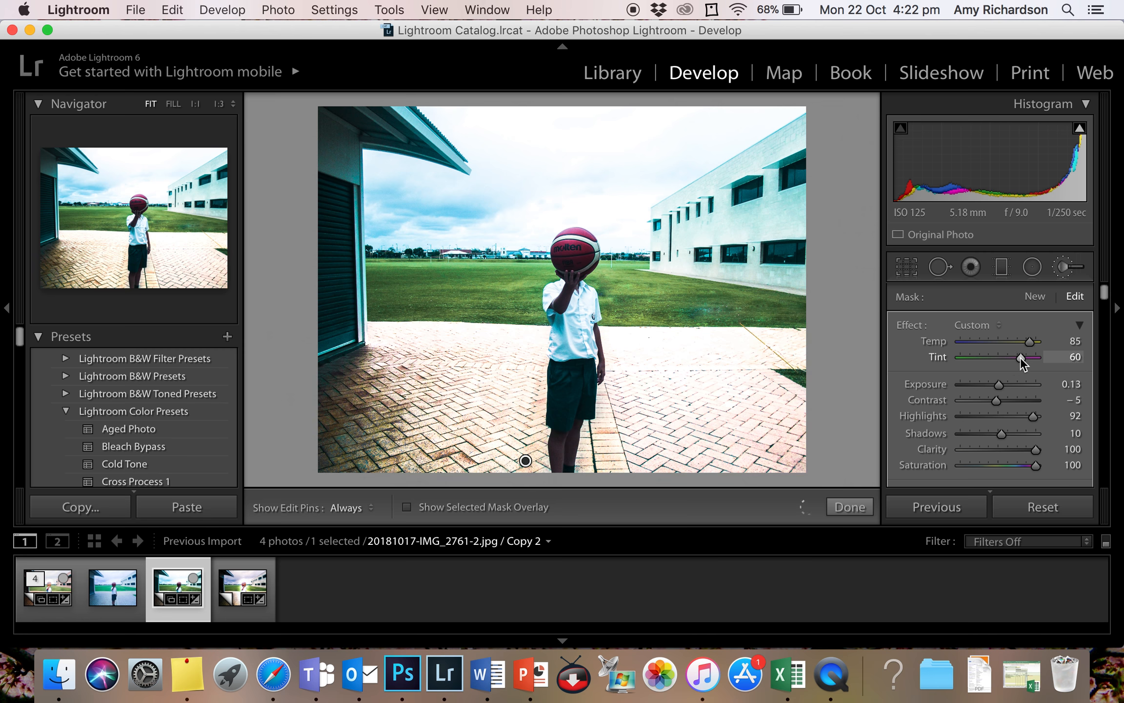
pyautogui.moveTo(998, 383); pyautogui.dragTo(974, 384)
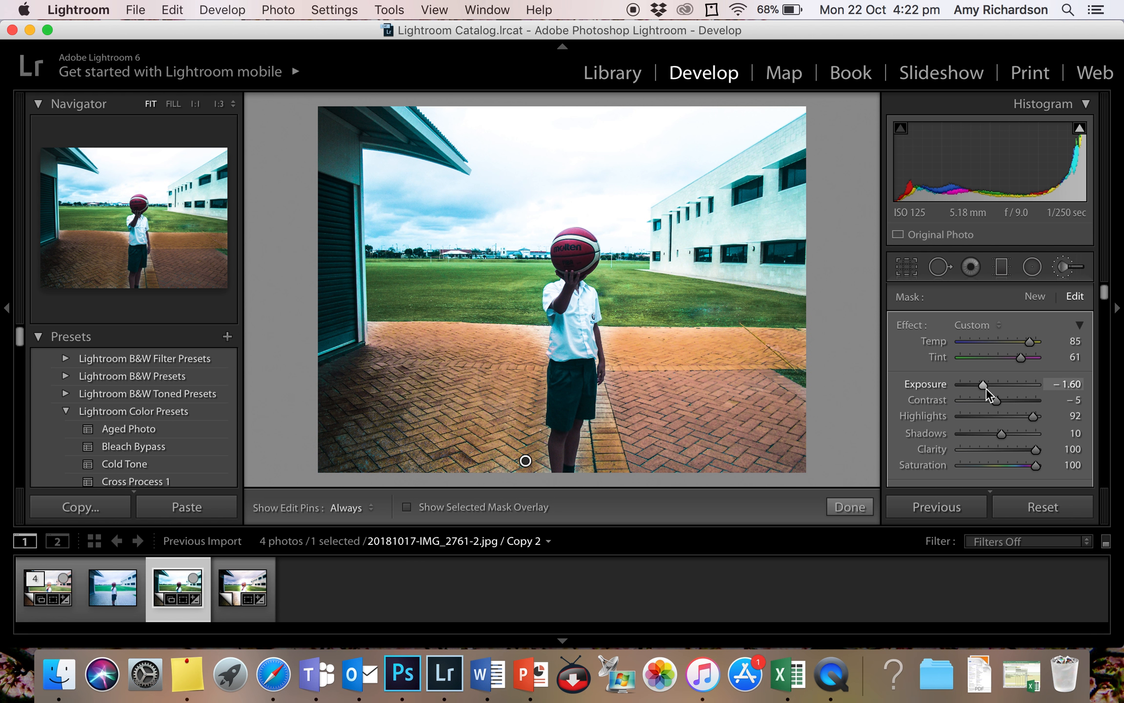
pyautogui.moveTo(988, 386); pyautogui.dragTo(990, 387)
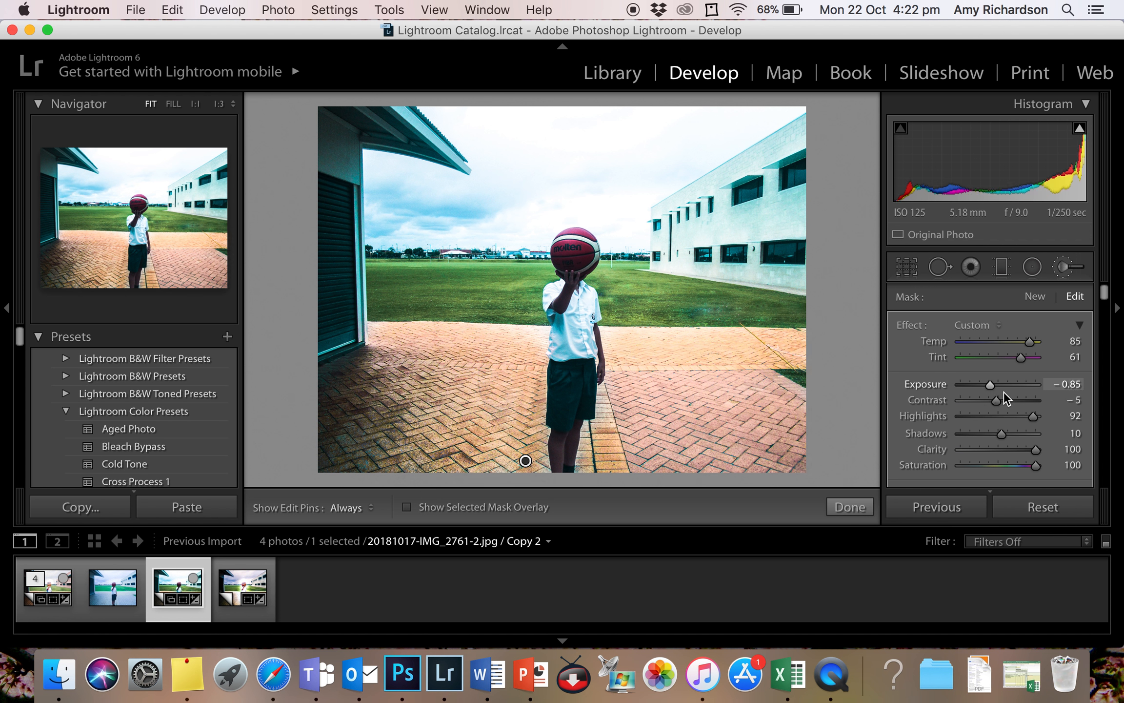
# - Set the paving mask's Highlights to 71 and Shadows to 42
pyautogui.scroll(-1, 1008, 393)
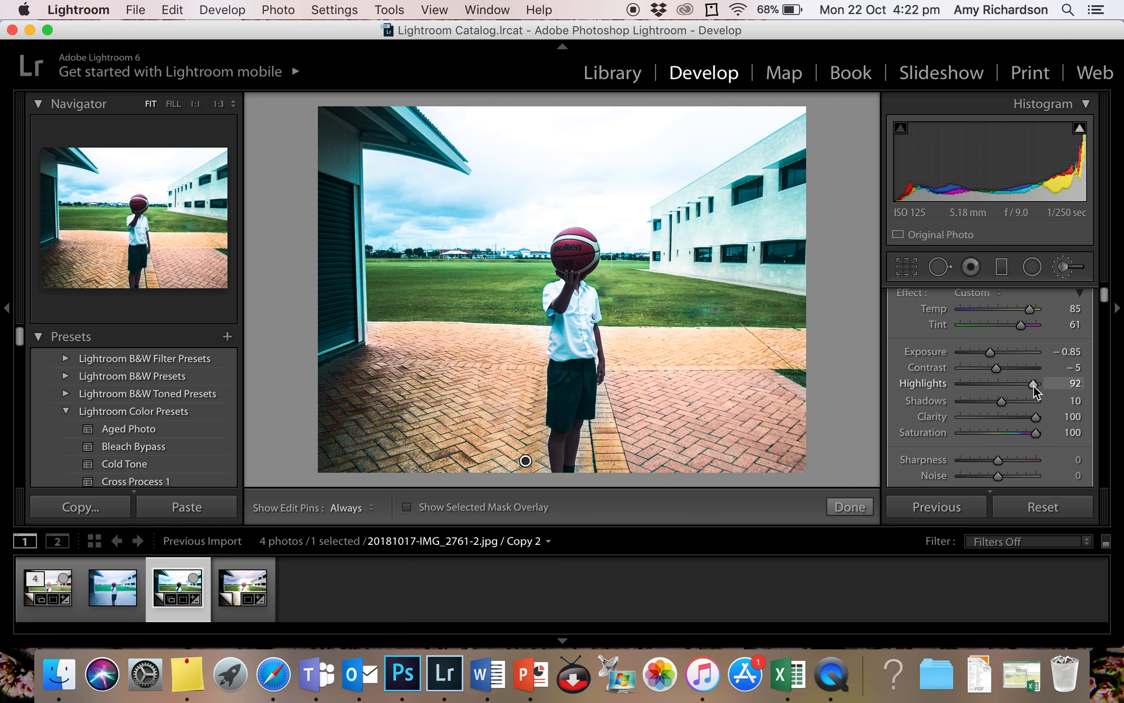
pyautogui.moveTo(1008, 384)
pyautogui.mouseDown()
pyautogui.moveTo(977, 384)
pyautogui.moveTo(1050, 388)
pyautogui.moveTo(1025, 388)
pyautogui.mouseUp()
pyautogui.moveTo(1000, 397); pyautogui.dragTo(1034, 420)
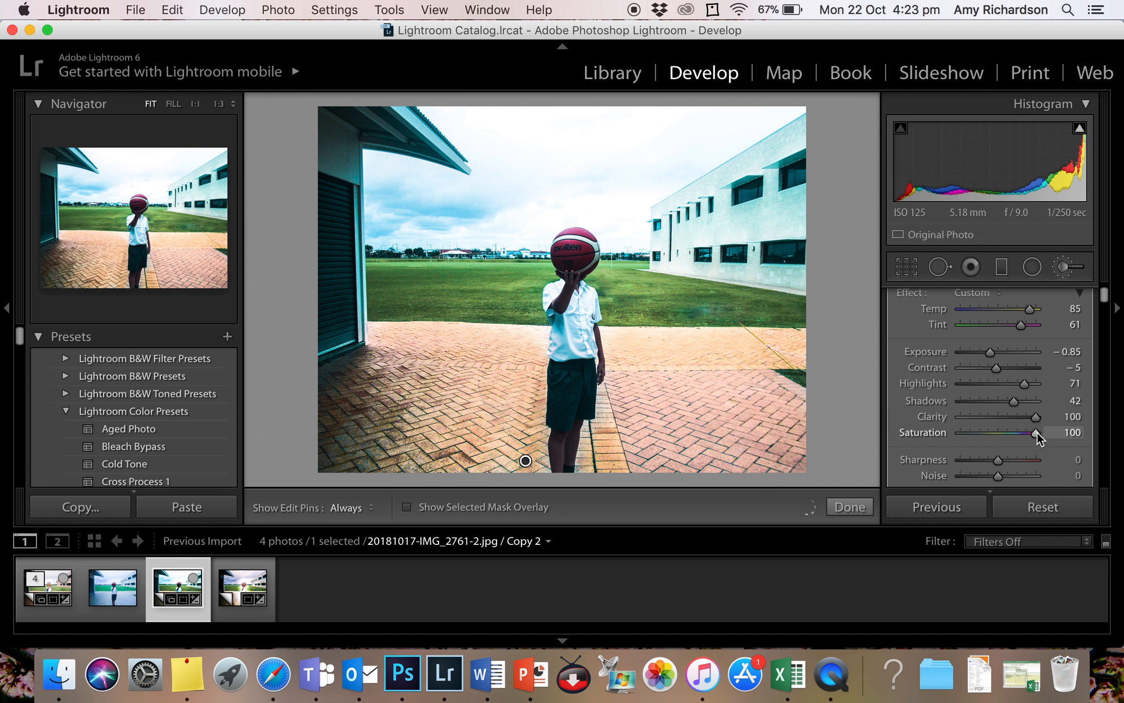
# - Apply a red colour tint to the paving mask with hue 6° and saturation 74%
pyautogui.scroll(-2, 992, 429)
pyautogui.scroll(-3, 990, 432)
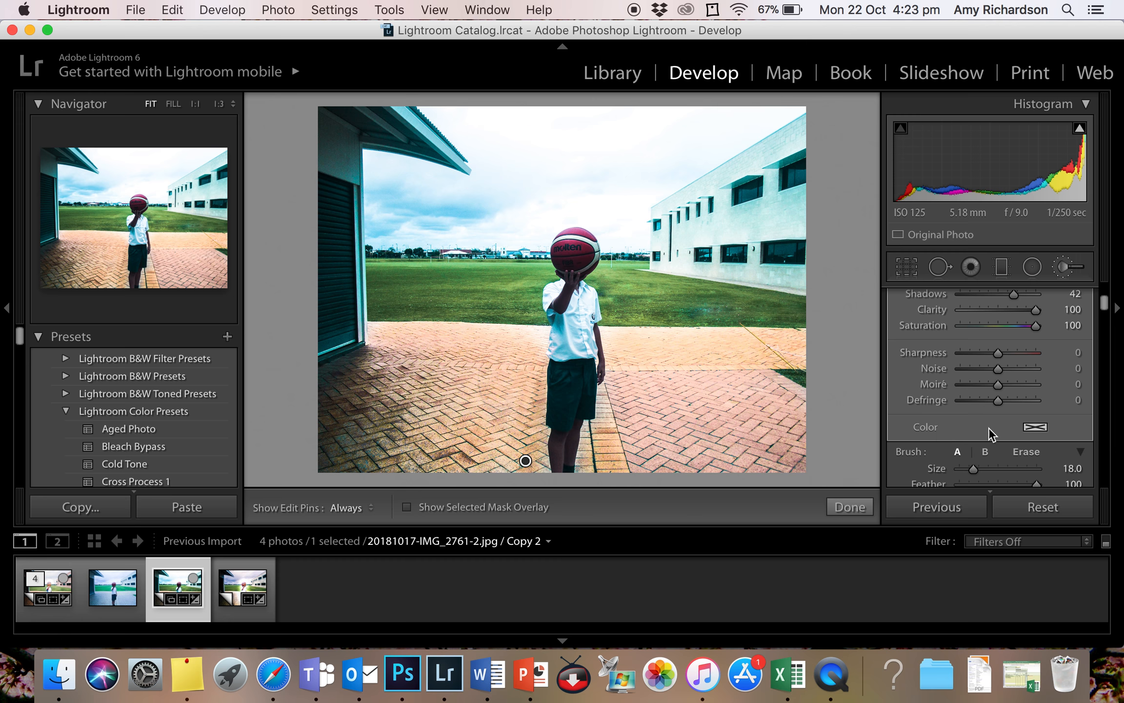
pyautogui.click(1038, 427)
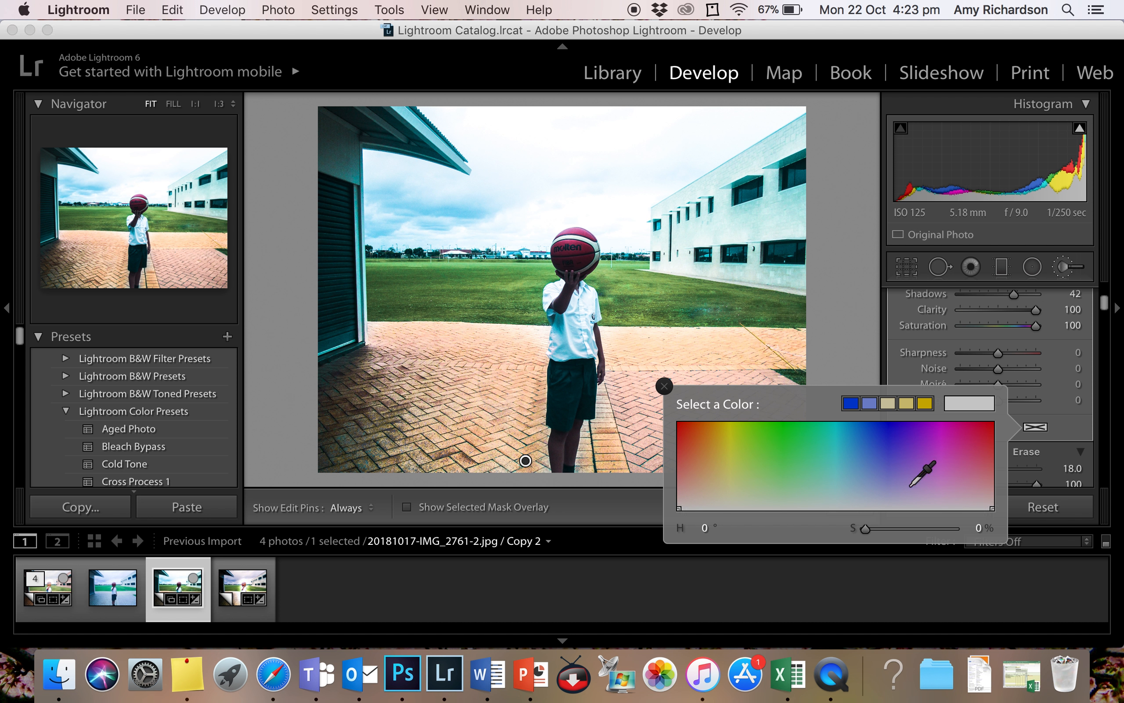
pyautogui.click(683, 445)
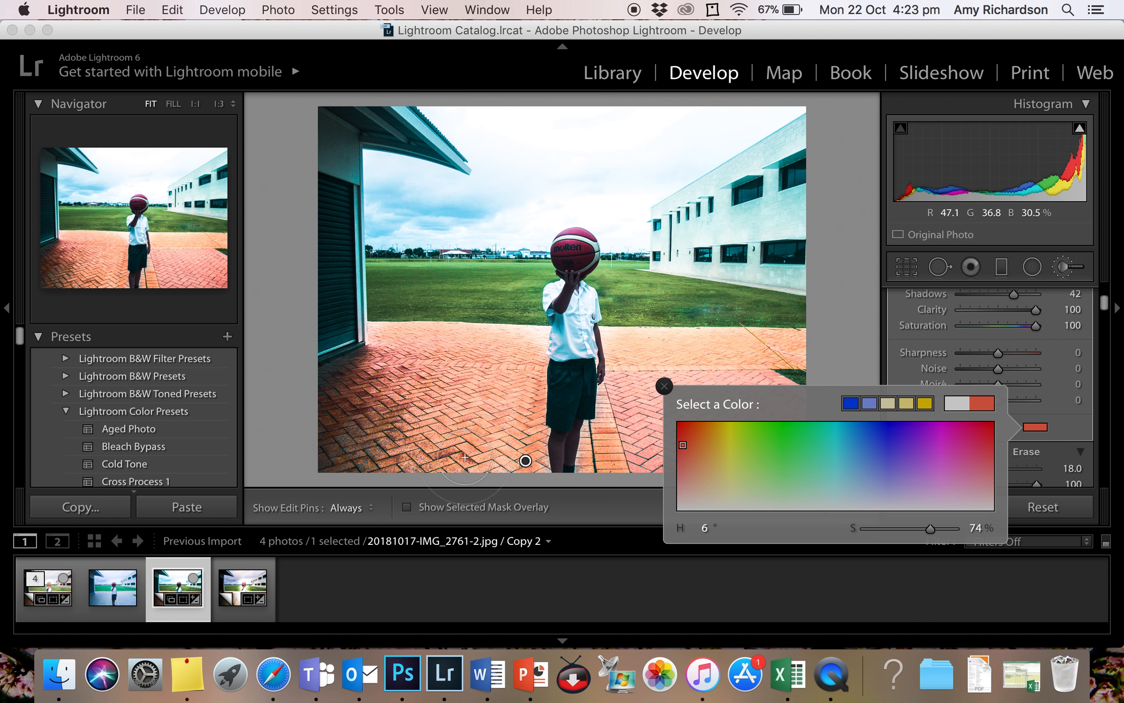
pyautogui.click(665, 387)
# - Set the paving mask's Saturation to -6 and finish the brush adjustment
pyautogui.scroll(3, 1017, 419)
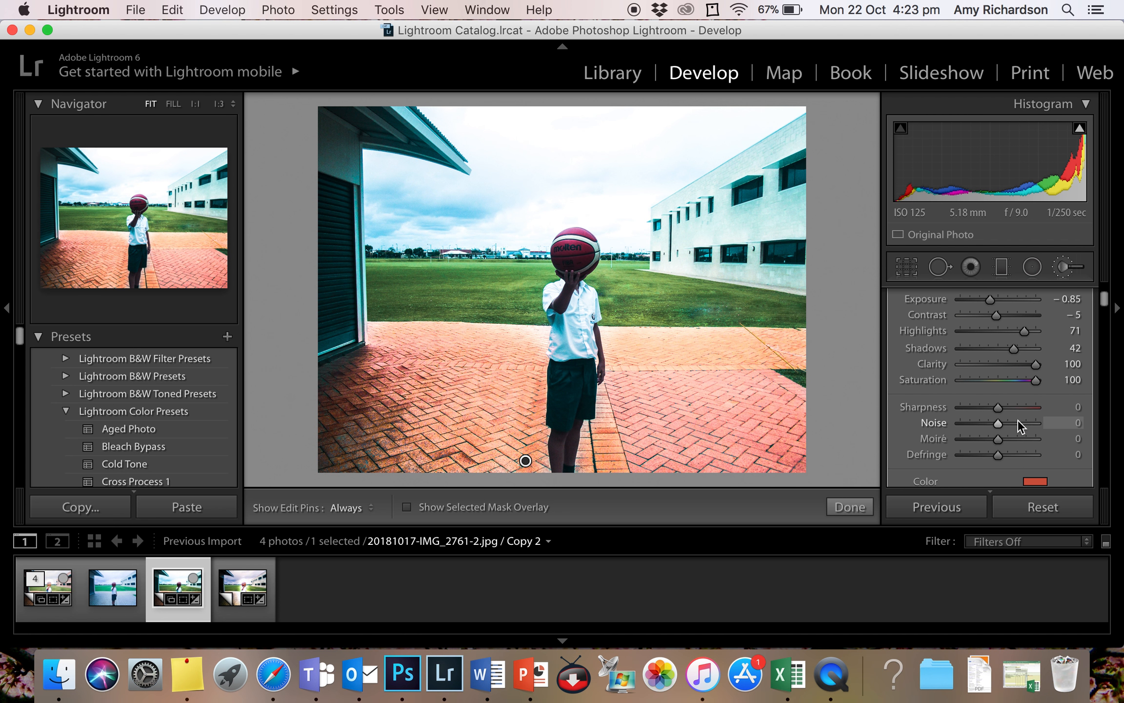
pyautogui.moveTo(1035, 380); pyautogui.dragTo(996, 380)
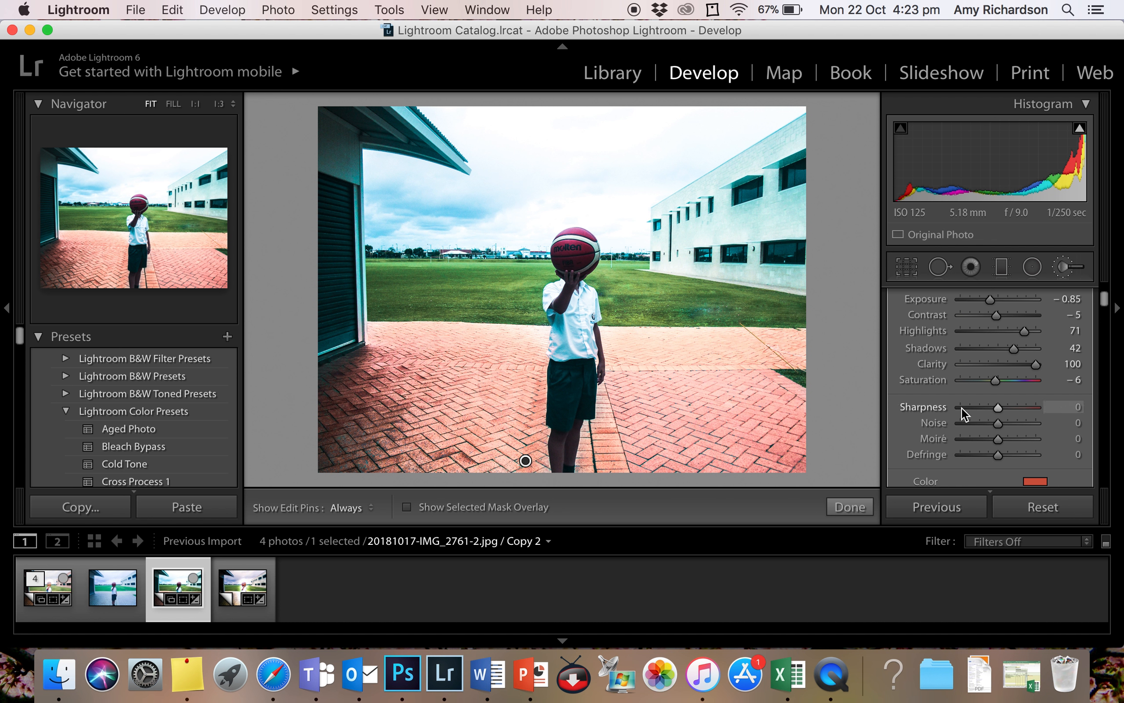
pyautogui.click(850, 509)
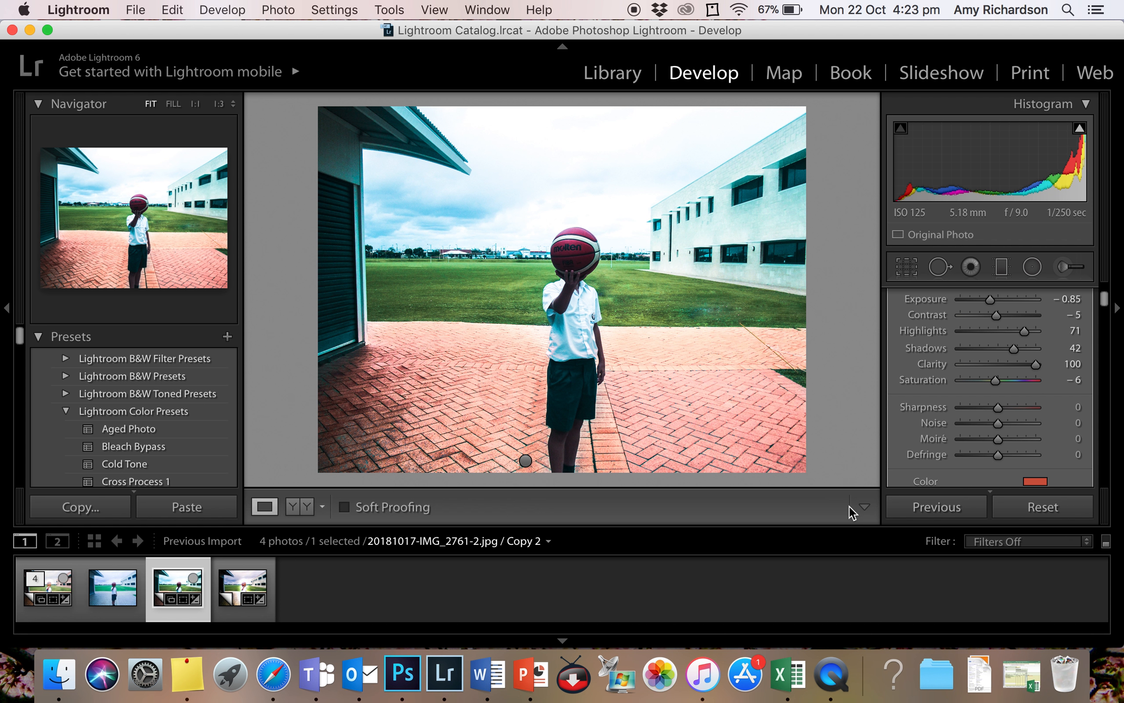
# - Paint a new Adjustment Brush mask over the child's white shirt
pyautogui.click(1065, 269)
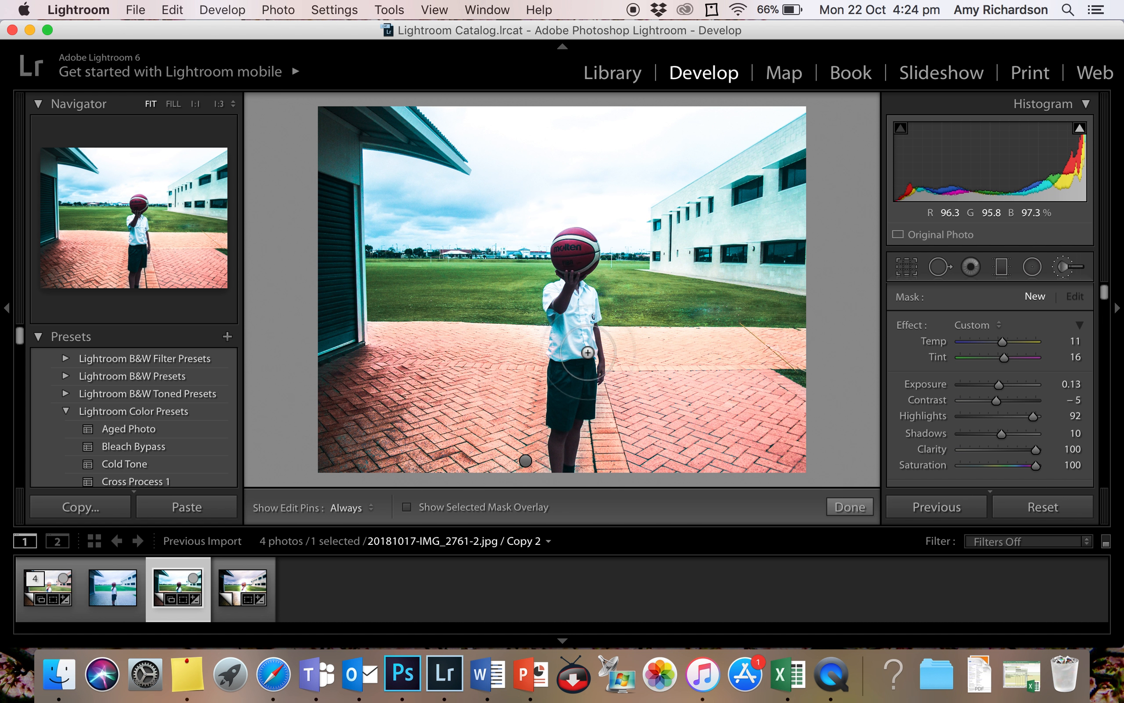
pyautogui.scroll(-5, 591, 352)
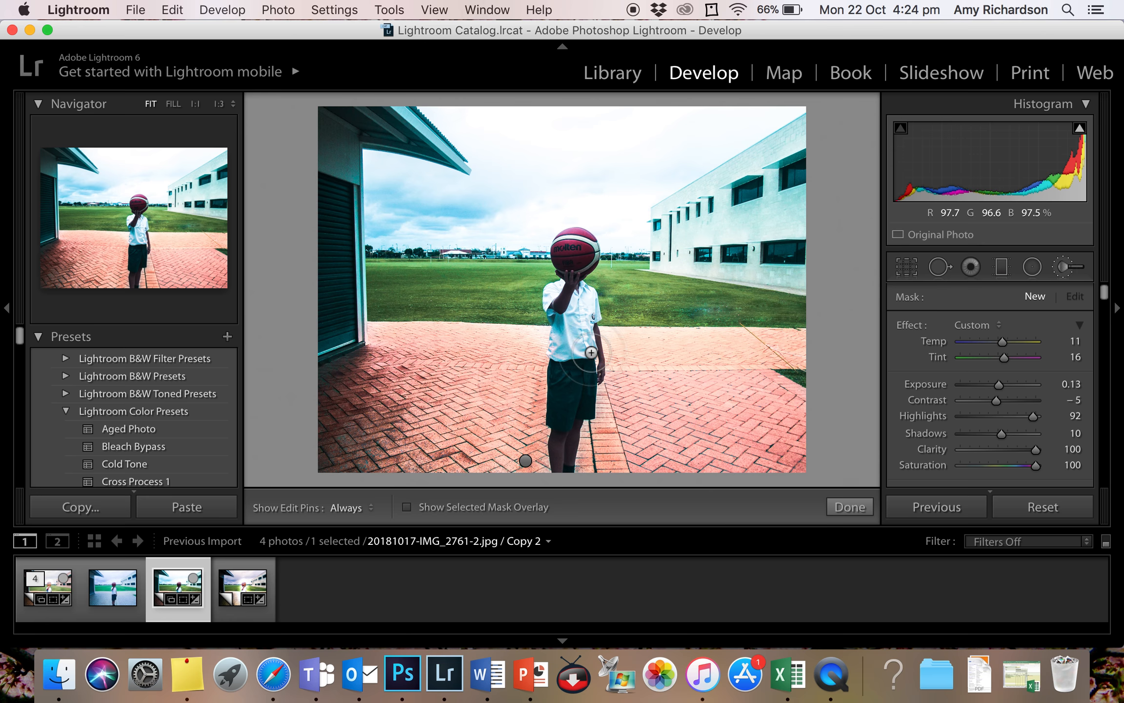
pyautogui.press('h')
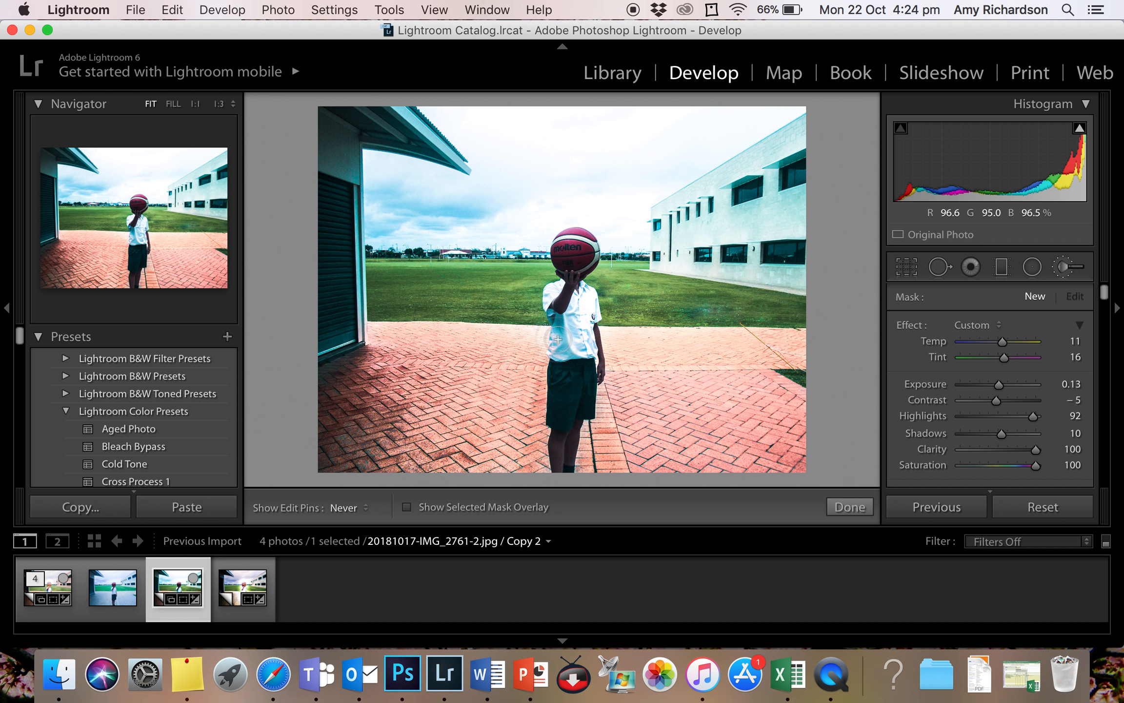
pyautogui.moveTo(581, 322)
pyautogui.mouseDown()
pyautogui.moveTo(548, 283)
pyautogui.moveTo(557, 290)
pyautogui.moveTo(558, 277)
pyautogui.moveTo(551, 301)
pyautogui.mouseUp()
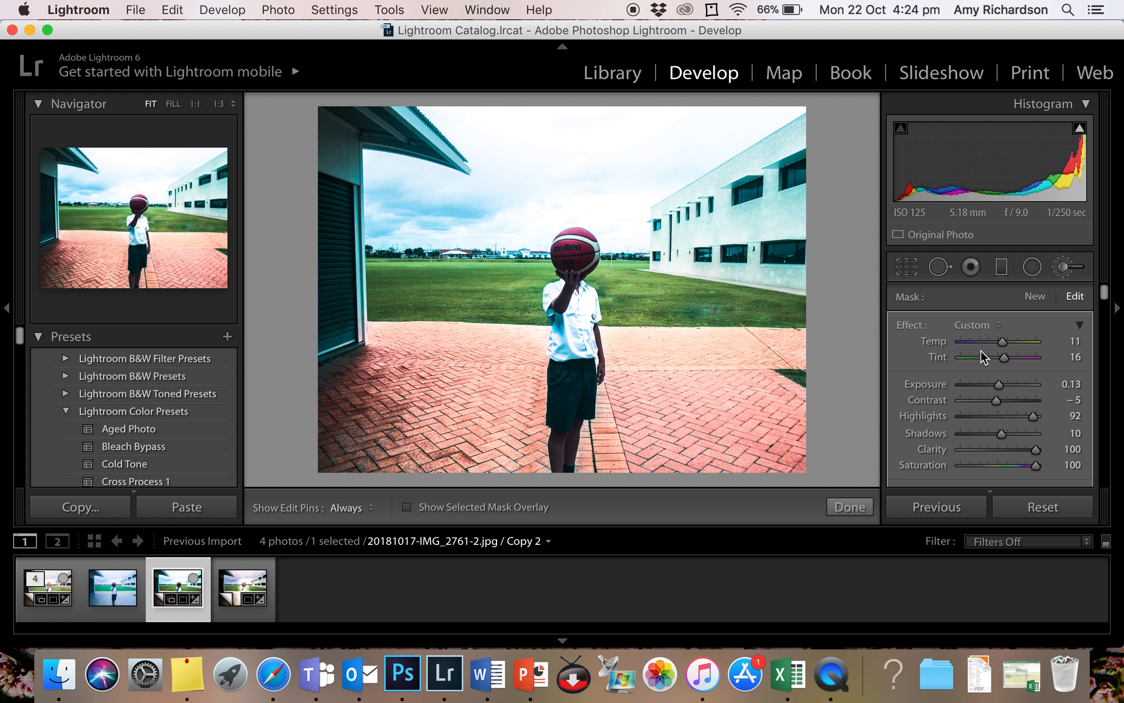
# - Set the shirt mask's Temp to 53, Exposure 0.44, Contrast 37, Highlights -56, Shadows -33 and Clarity 84, and finish the brush adjustment
pyautogui.moveTo(1004, 339); pyautogui.dragTo(1029, 342)
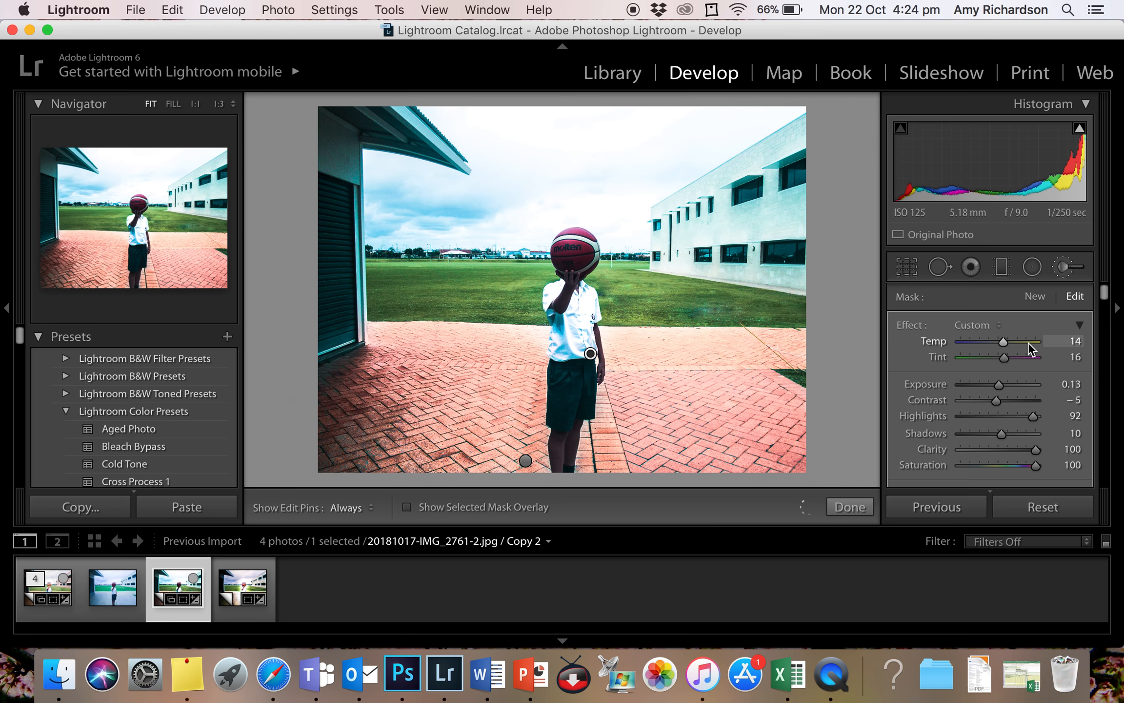
pyautogui.moveTo(999, 348); pyautogui.dragTo(978, 417)
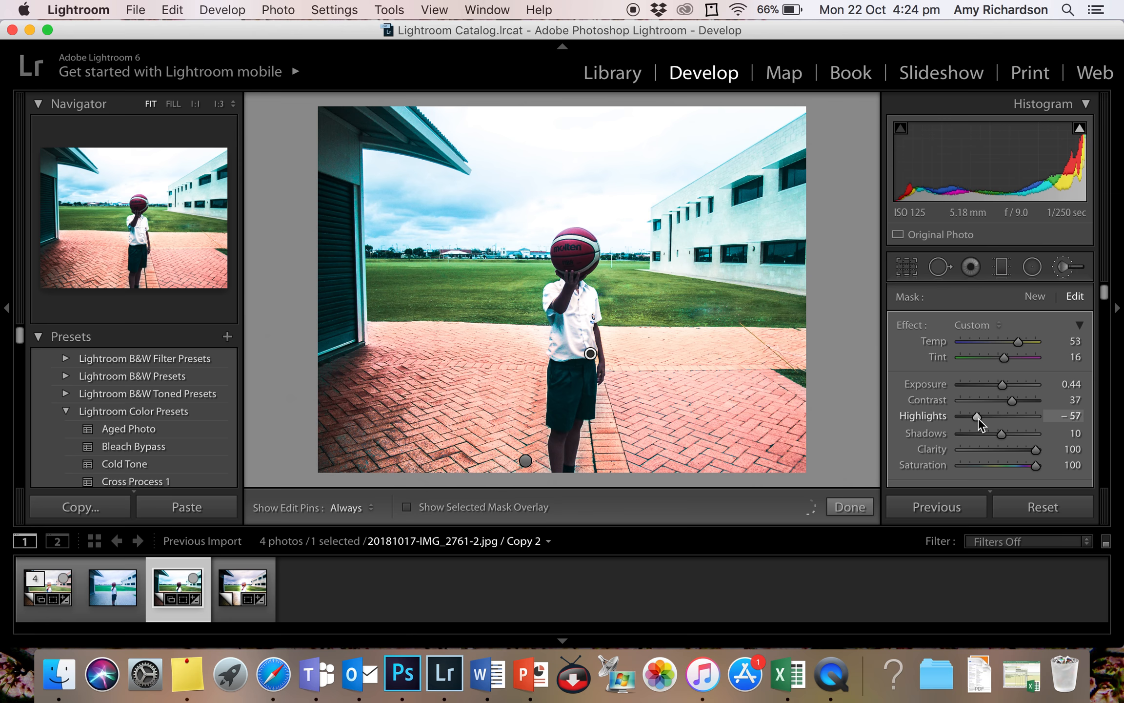
pyautogui.moveTo(1002, 432); pyautogui.dragTo(1043, 473)
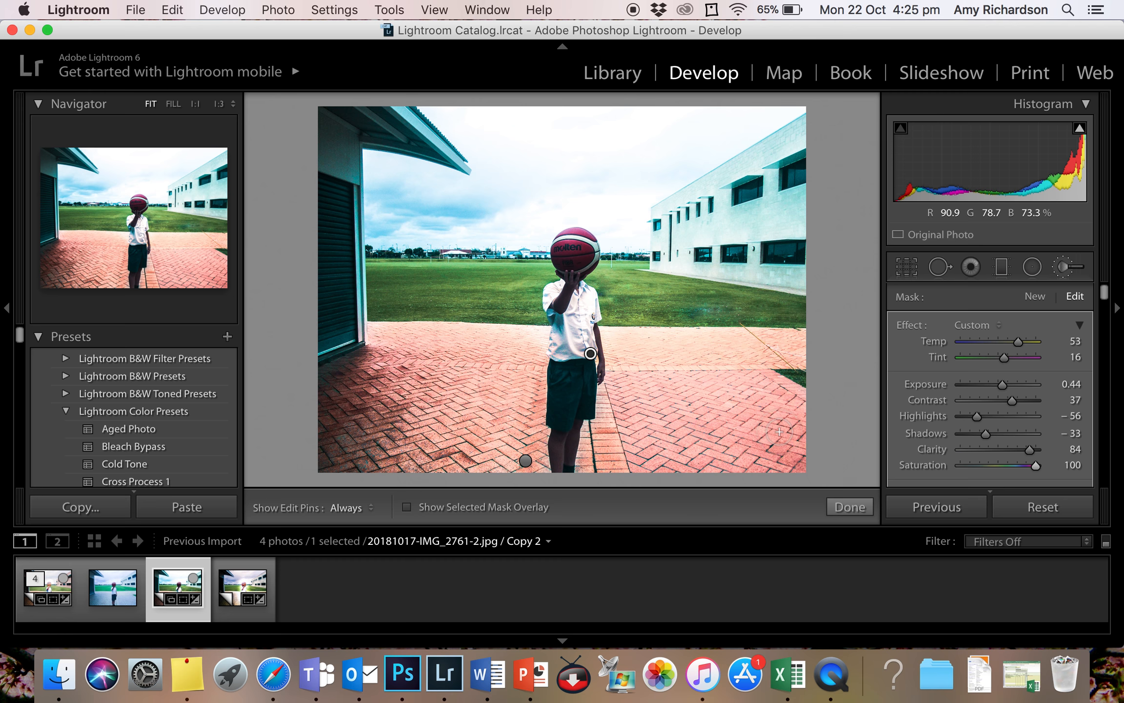
pyautogui.click(850, 507)
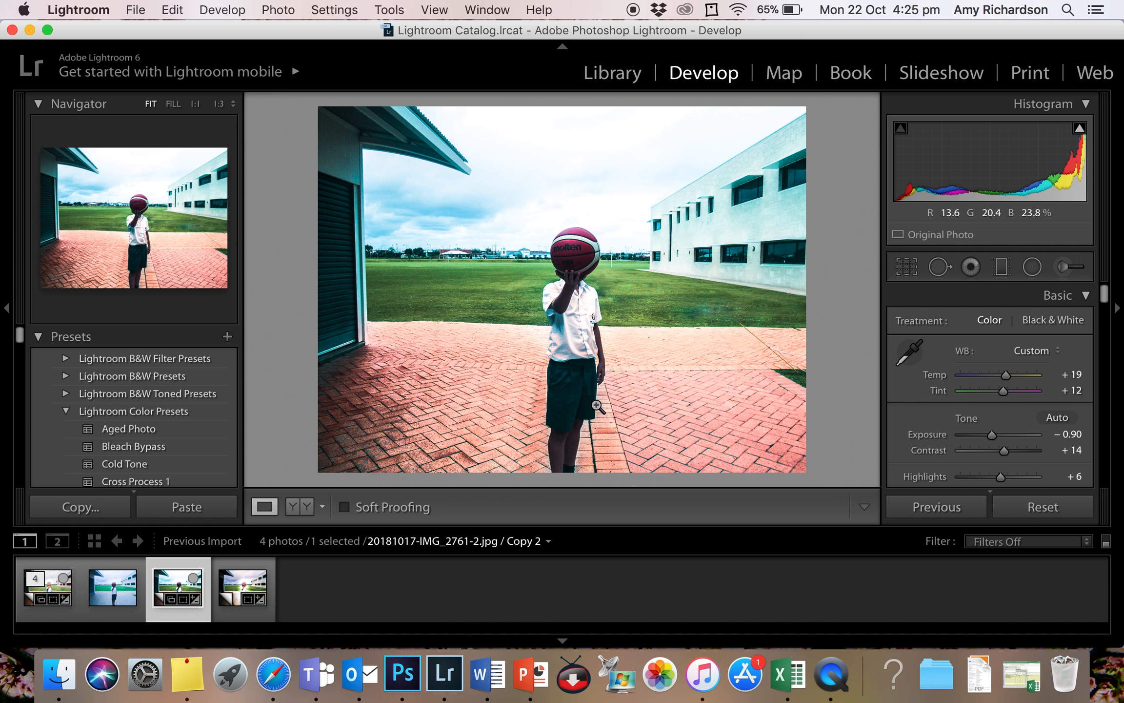
# - Paint a separate Adjustment Brush mask over the child's dark shorts and finish the brush adjustment
pyautogui.click(1068, 266)
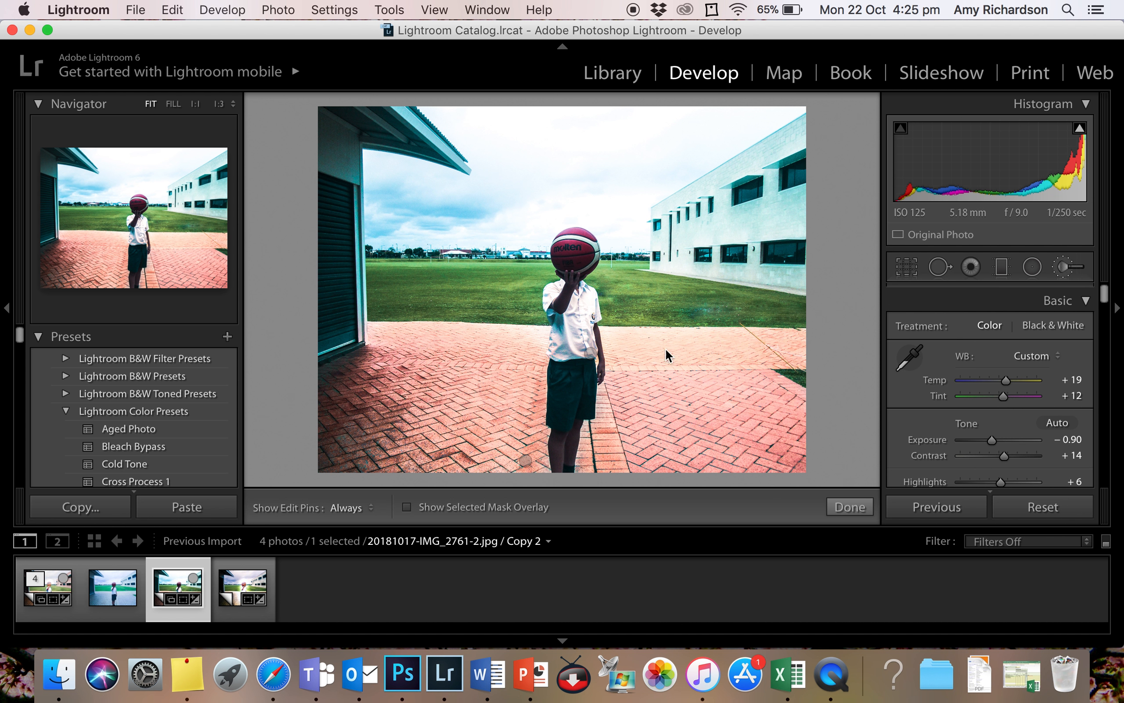
pyautogui.press('h')
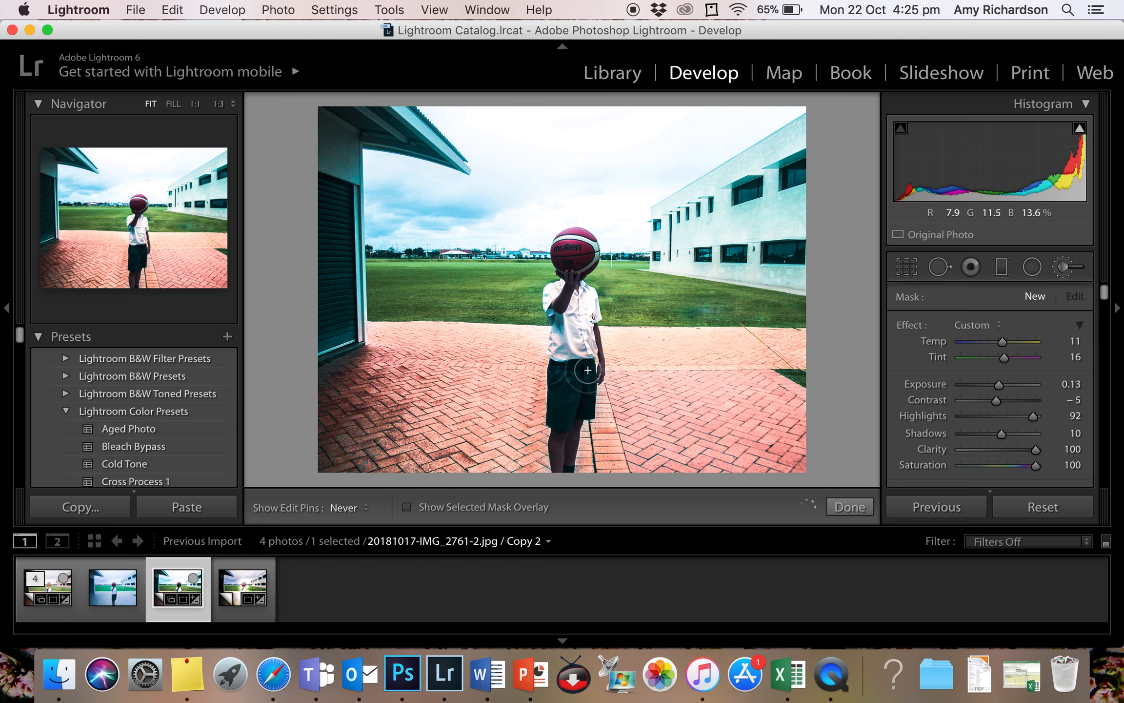
pyautogui.press('h')
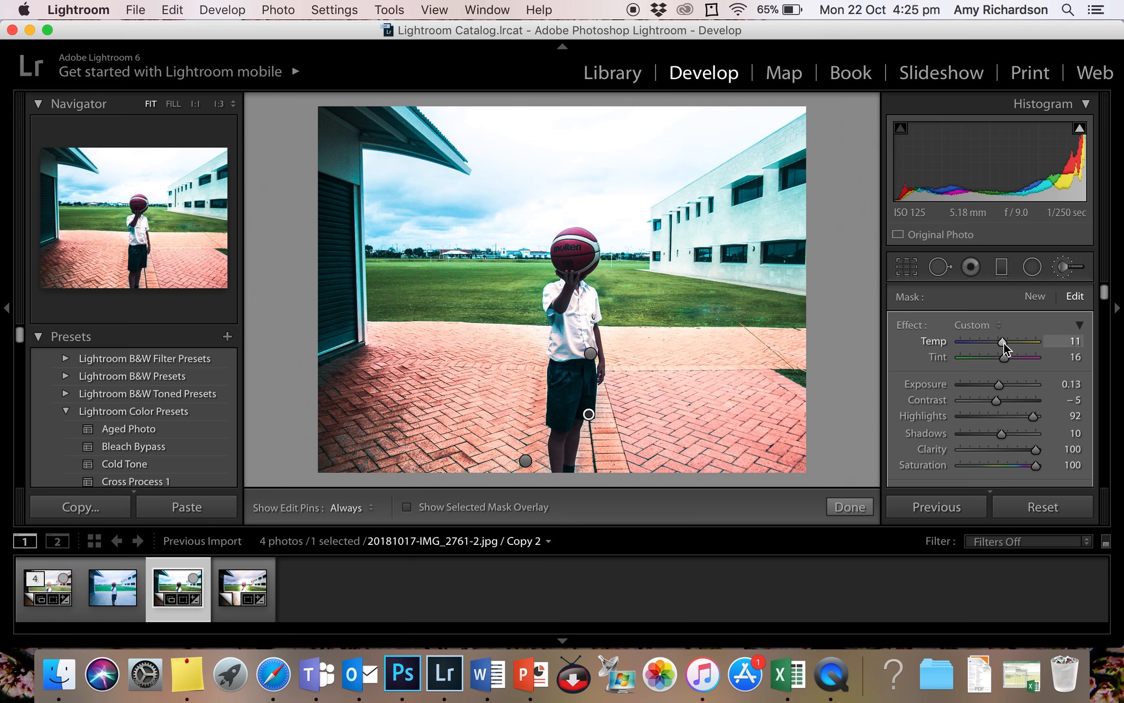
pyautogui.click(866, 506)
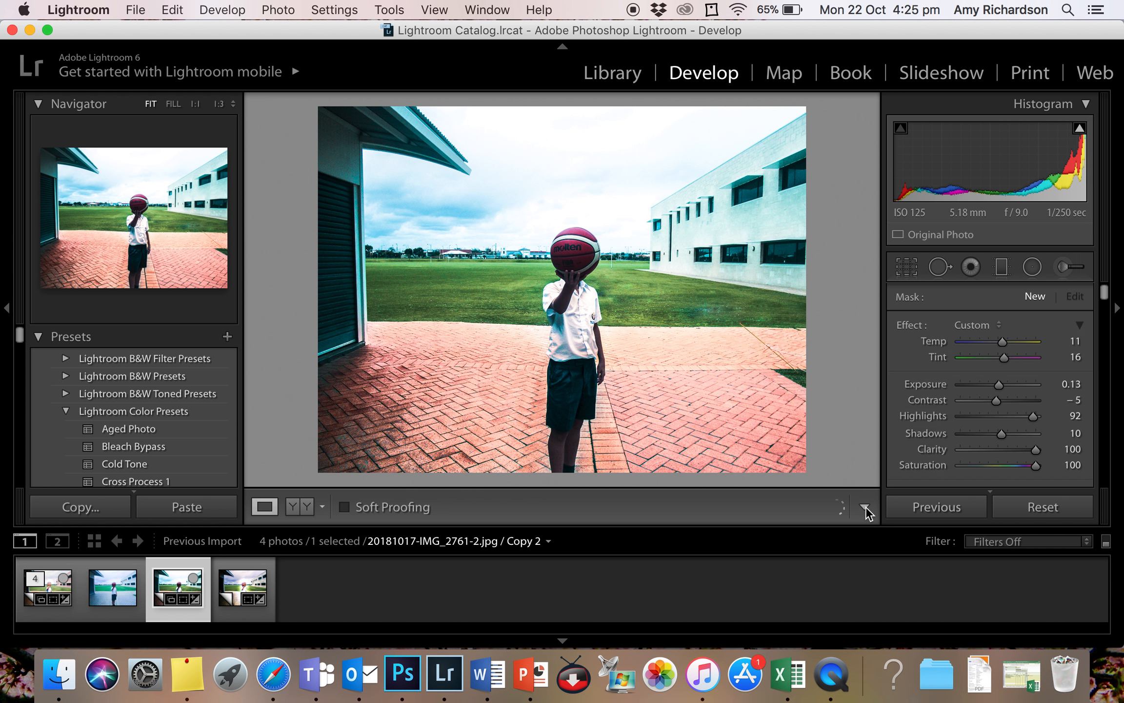
# - Paint a new Adjustment Brush mask over the child's dark shorts and set Exposure to 1.98, Highlights to 100 and Shadows to 34
pyautogui.click(1068, 266)
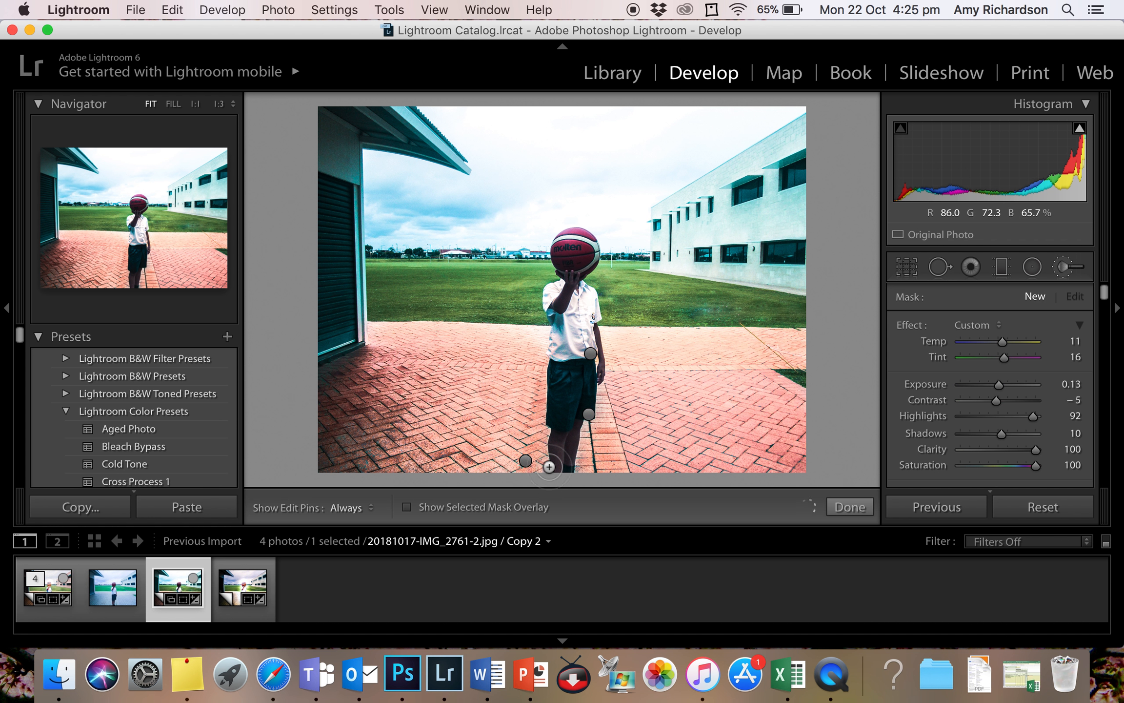
pyautogui.press('h')
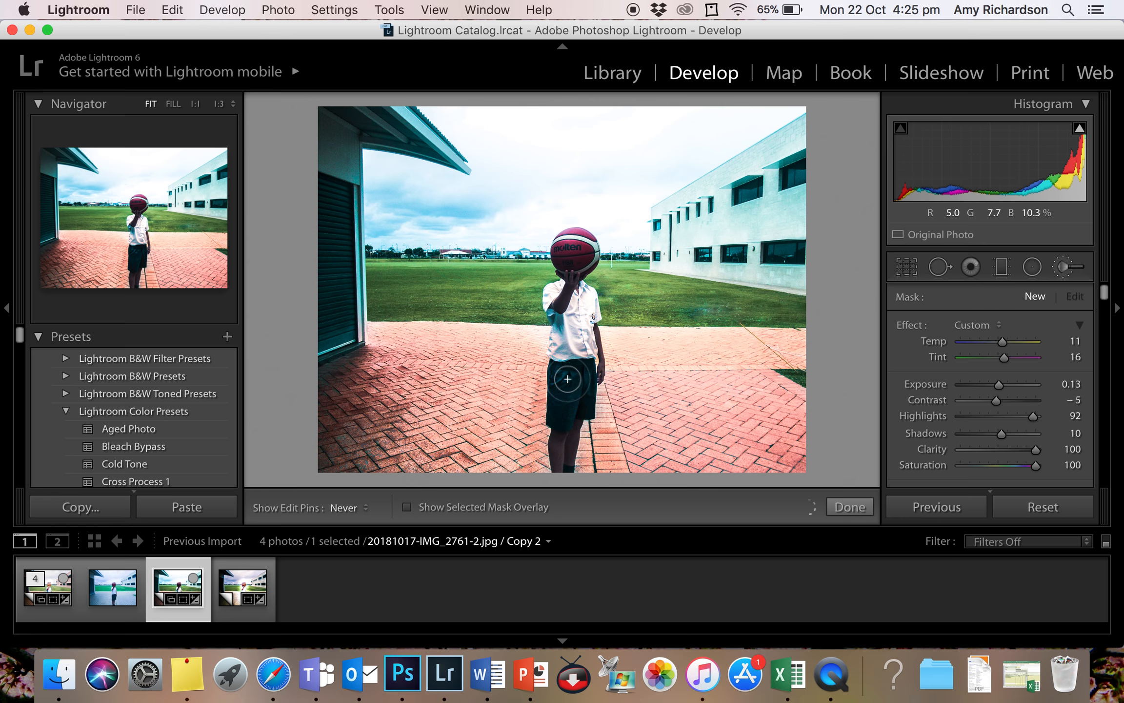
pyautogui.press('h')
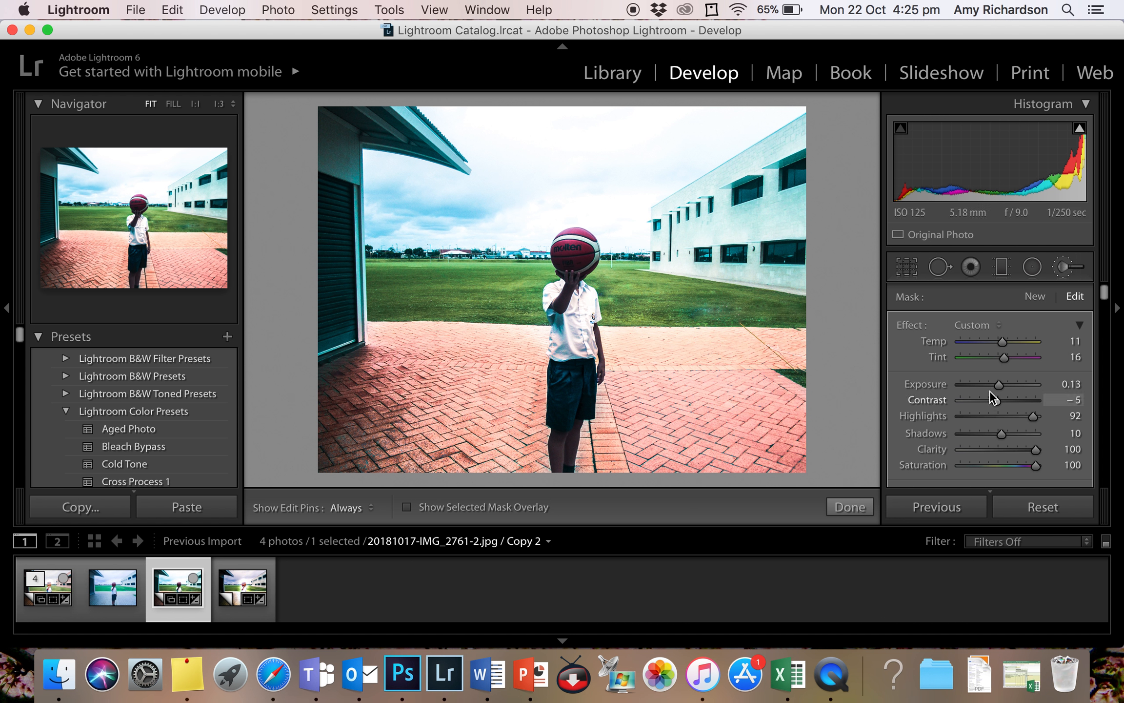
pyautogui.moveTo(999, 383); pyautogui.dragTo(1028, 415)
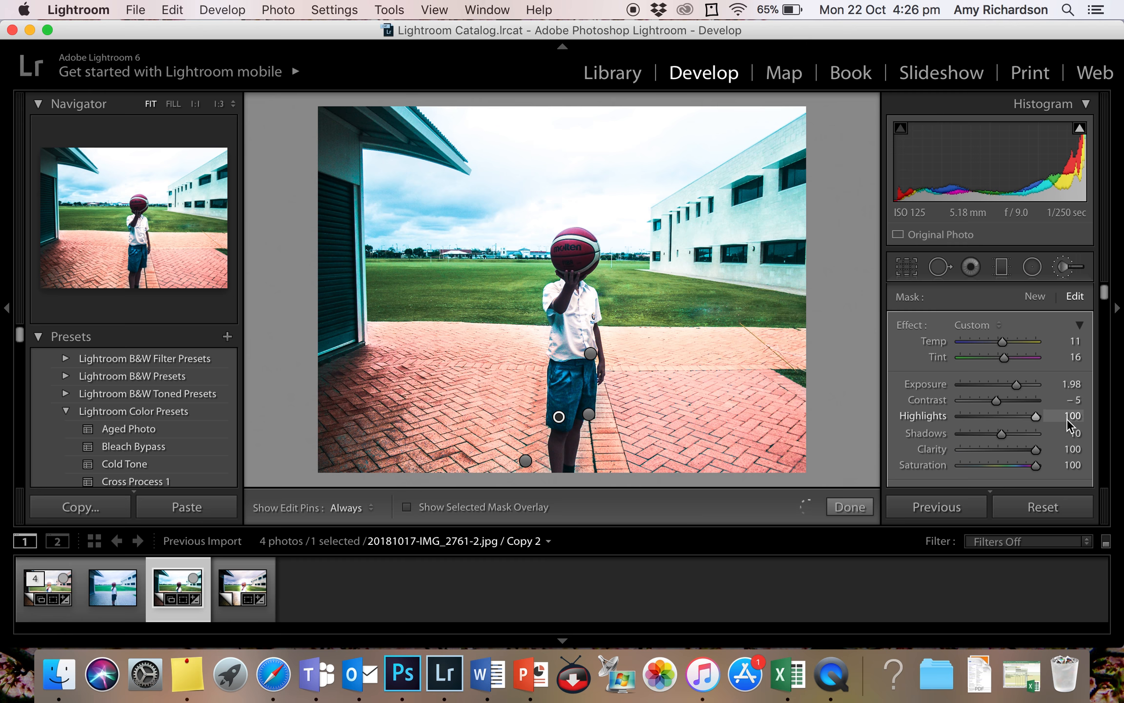
pyautogui.scroll(-3, 1025, 422)
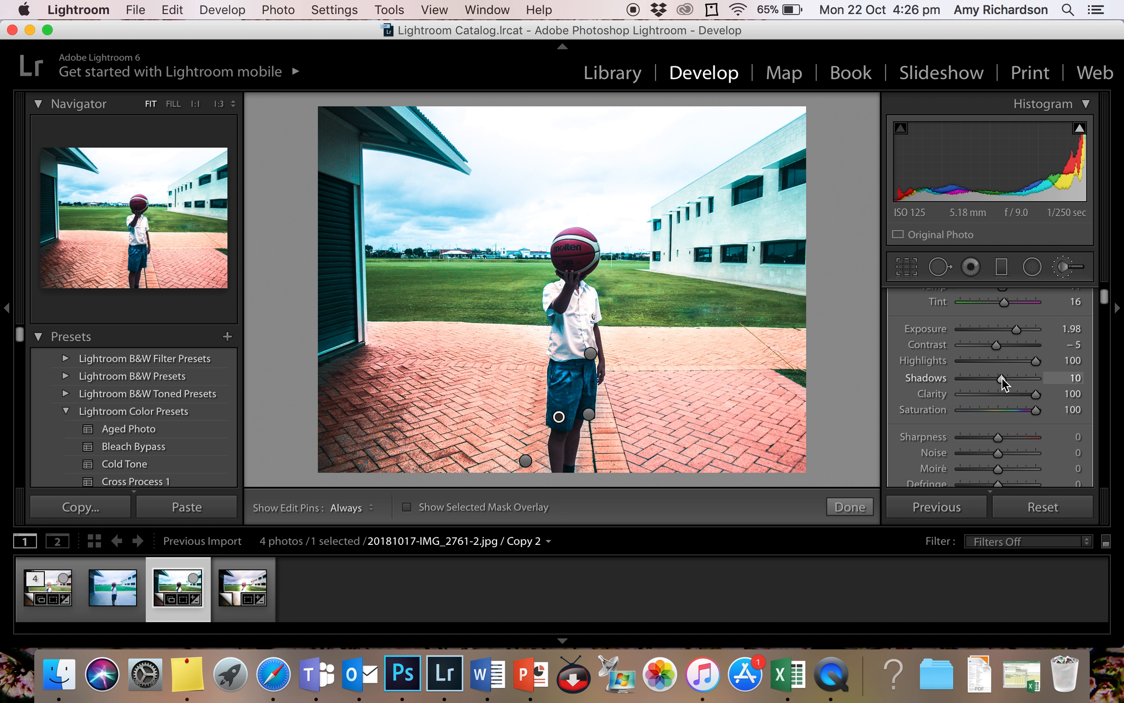
pyautogui.moveTo(1021, 379); pyautogui.dragTo(1013, 380)
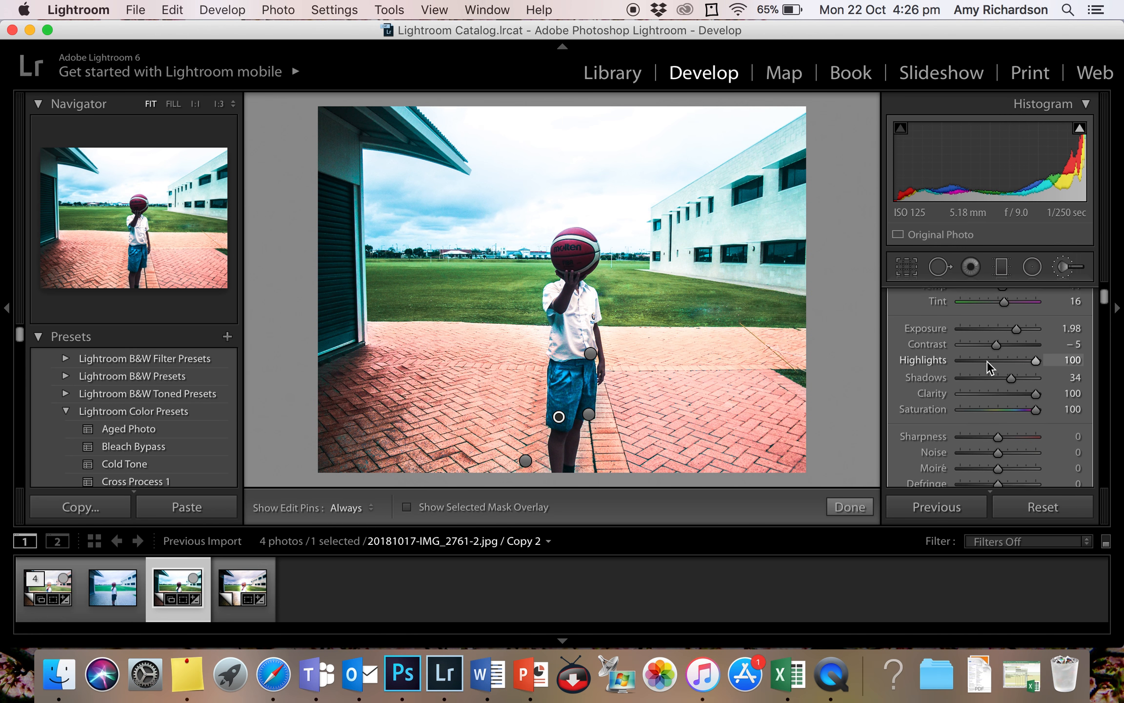
# - Tint the shorts mask green with colour hue 111 and saturation 42%, and finish the brush adjustment
pyautogui.scroll(-5, 986, 361)
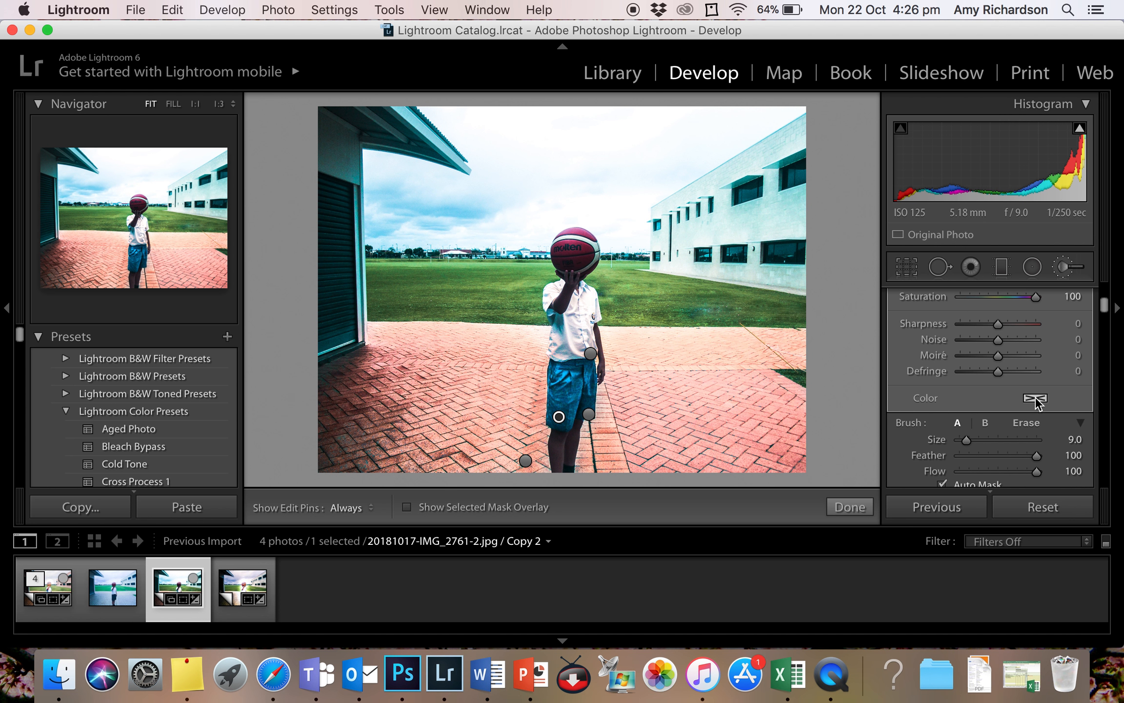
pyautogui.click(1035, 398)
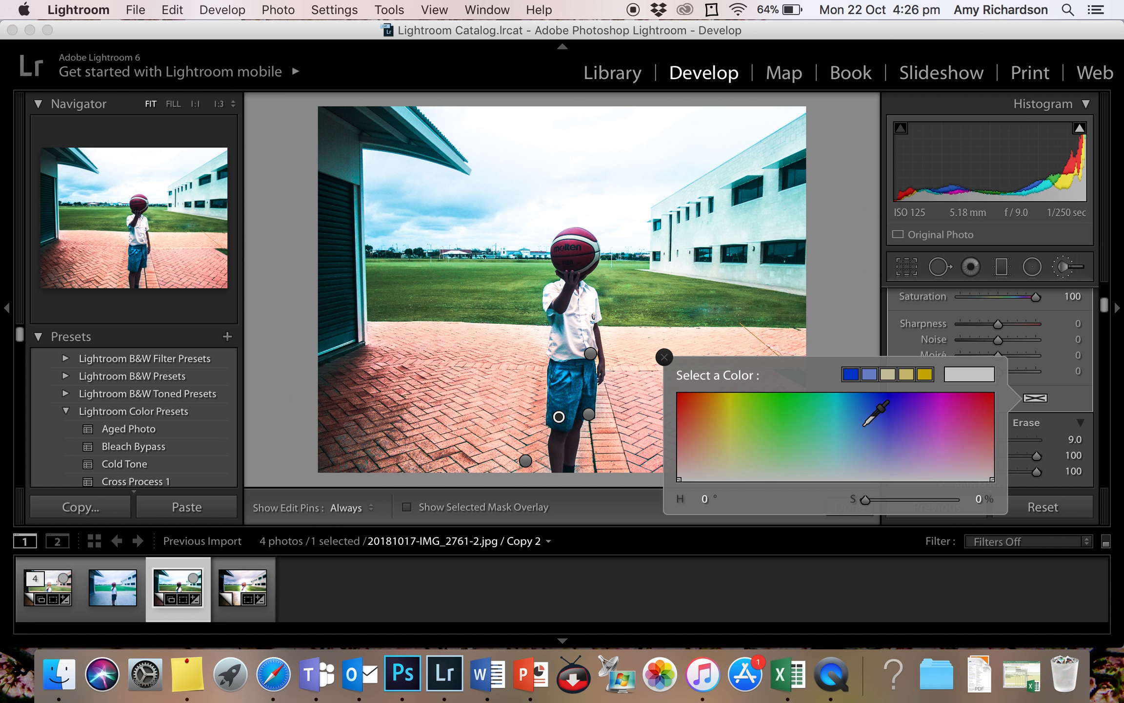
pyautogui.click(687, 414)
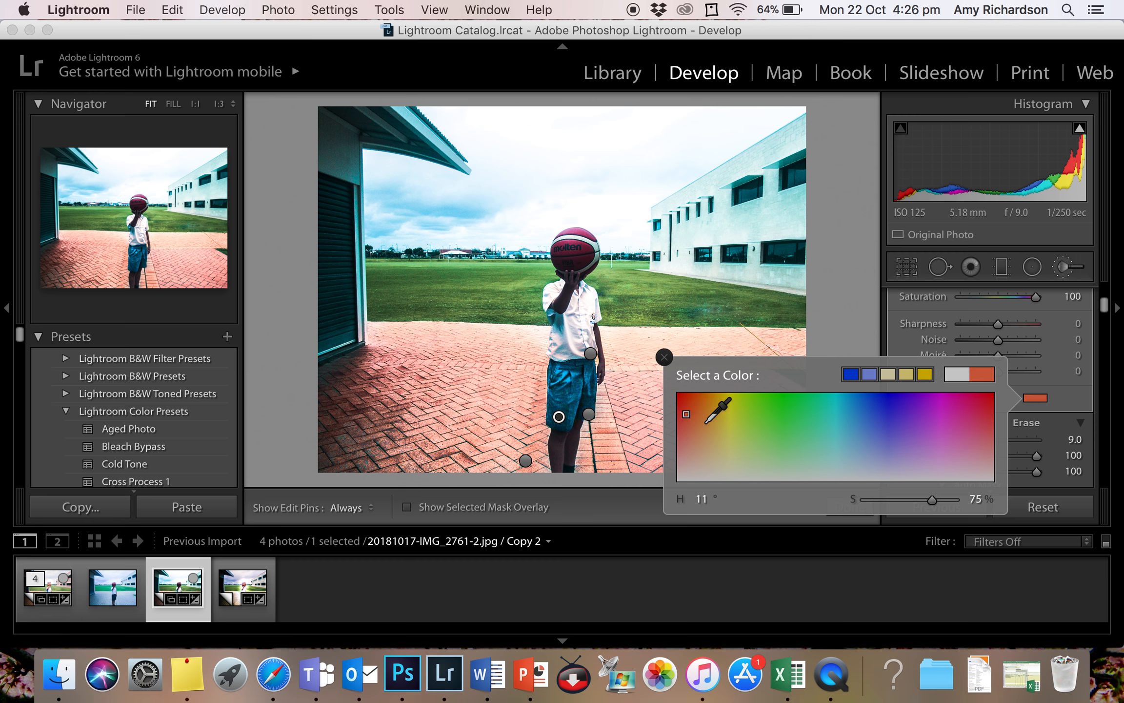
pyautogui.click(747, 425)
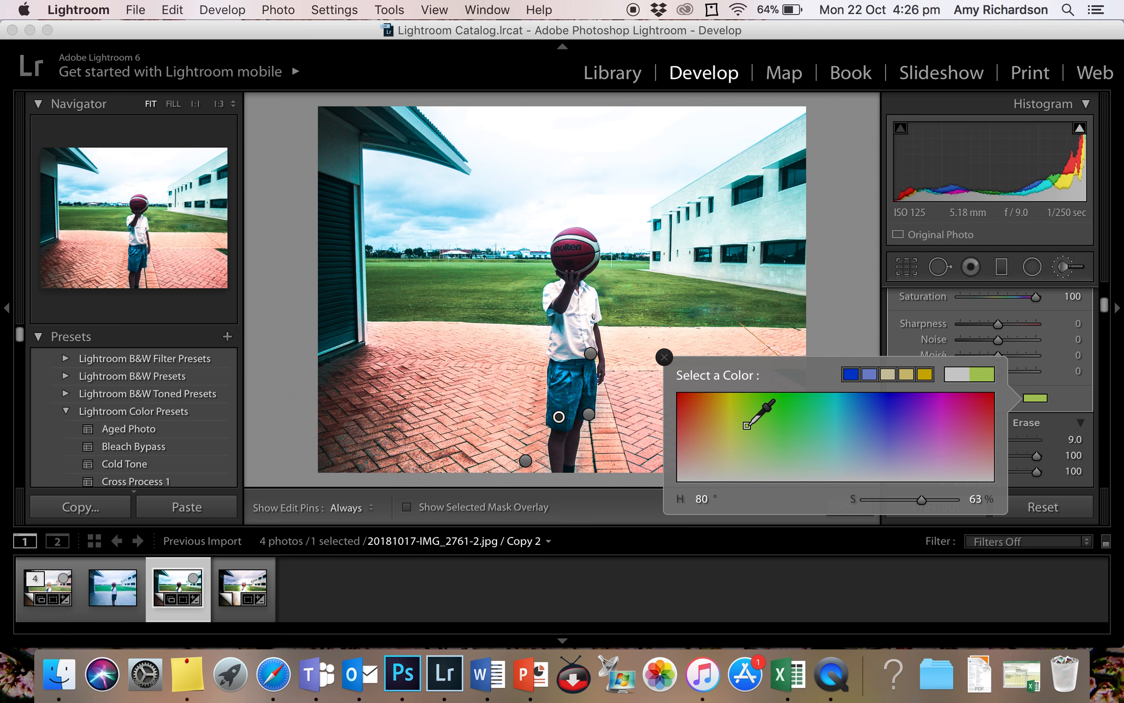
pyautogui.click(729, 456)
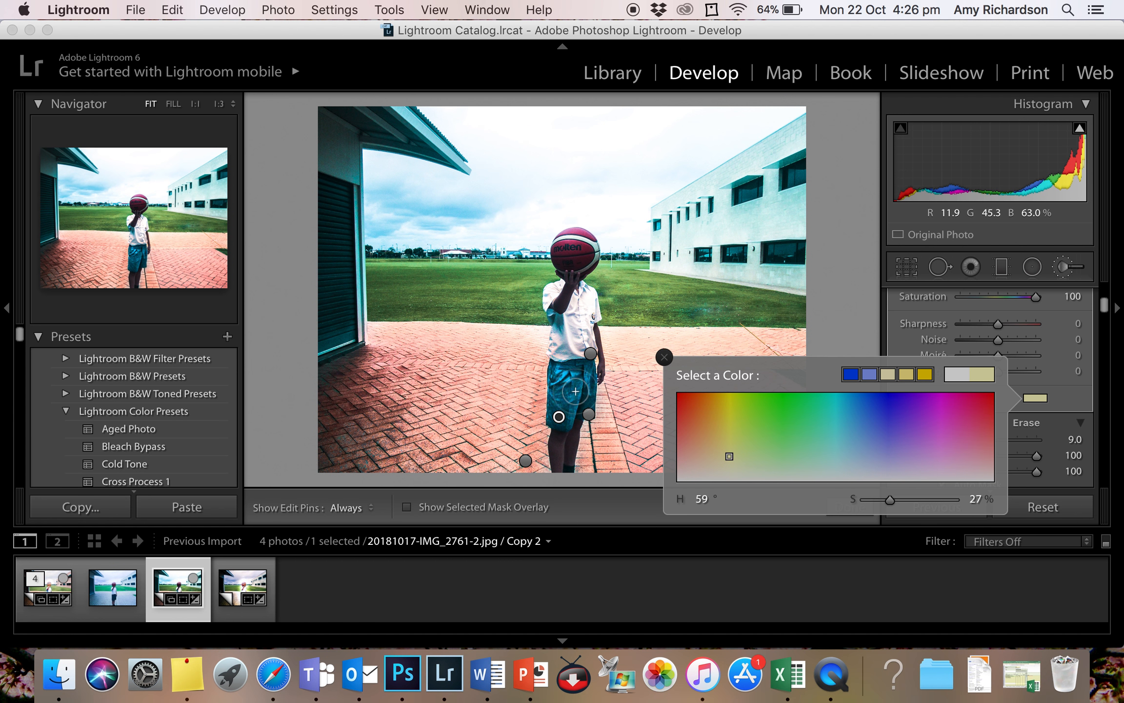
pyautogui.click(682, 404)
pyautogui.click(716, 447)
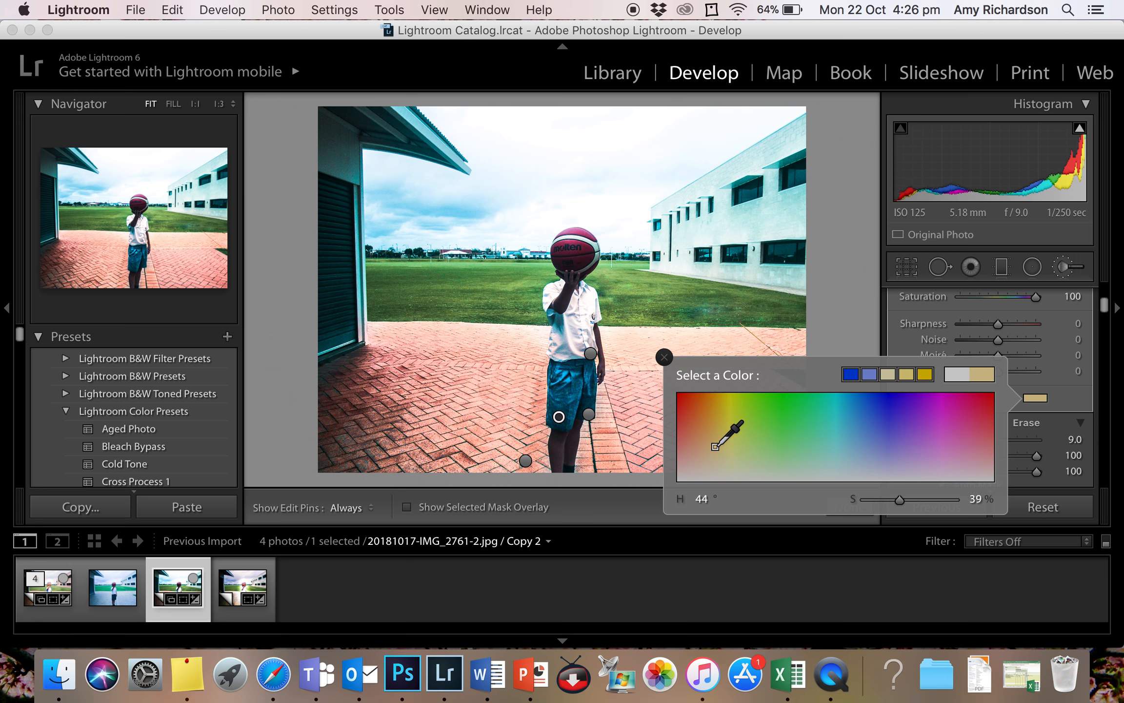
pyautogui.click(774, 443)
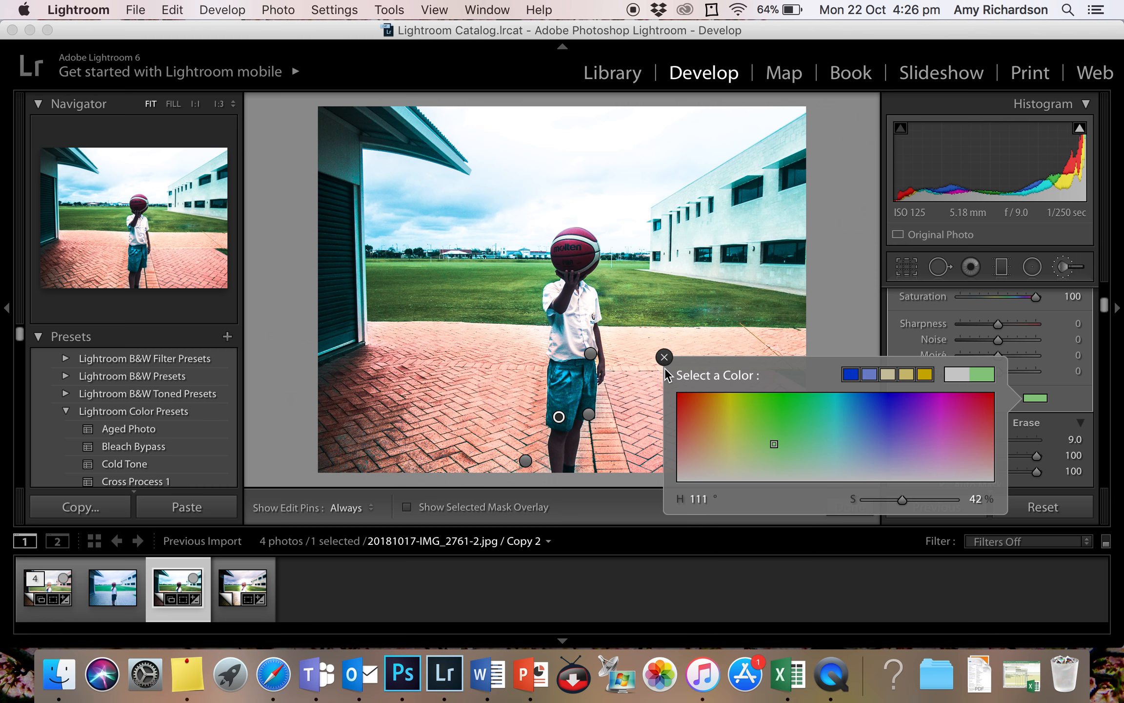
pyautogui.click(664, 358)
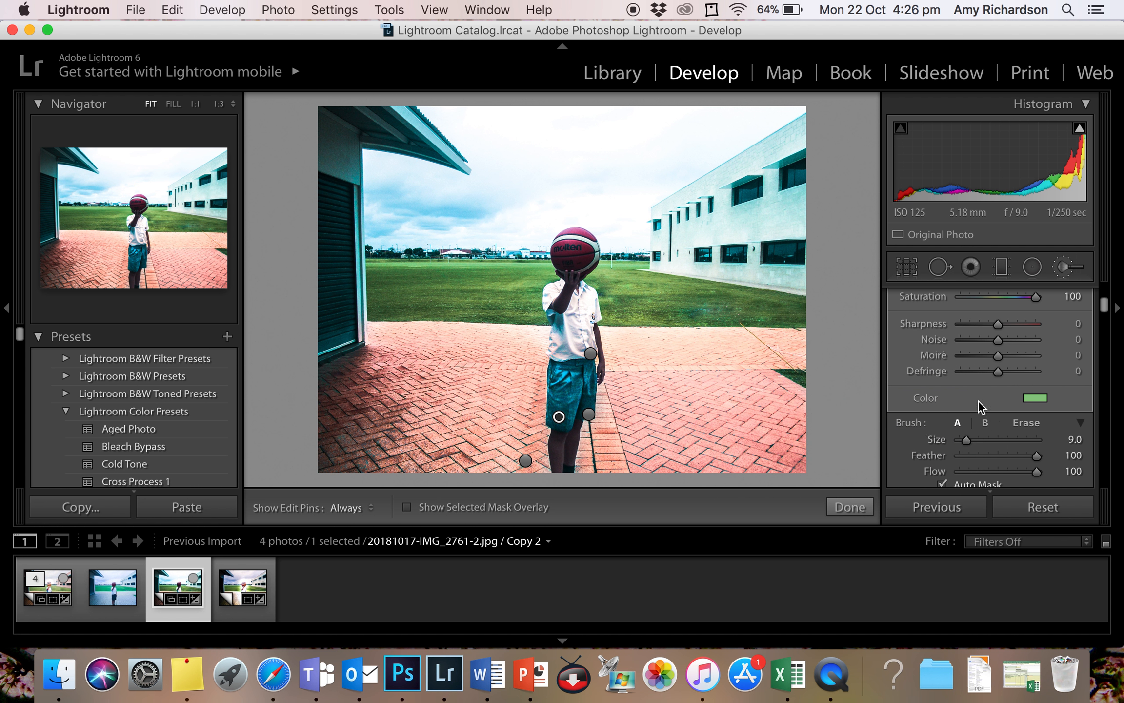
pyautogui.scroll(2, 995, 390)
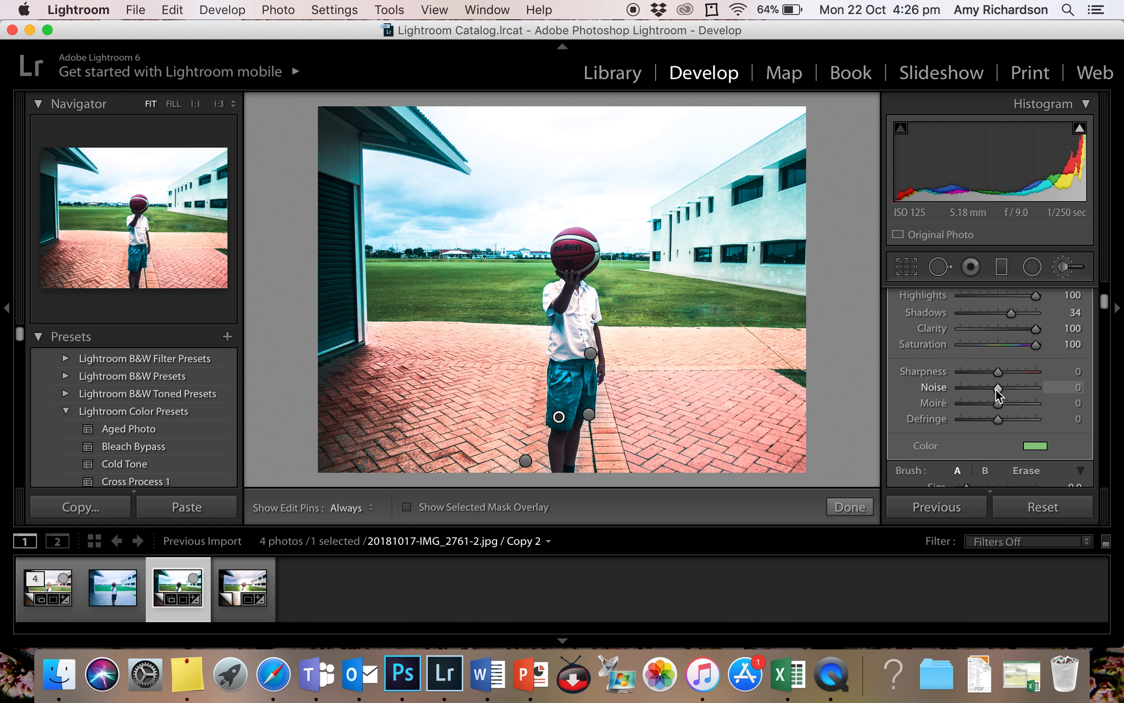
pyautogui.click(864, 511)
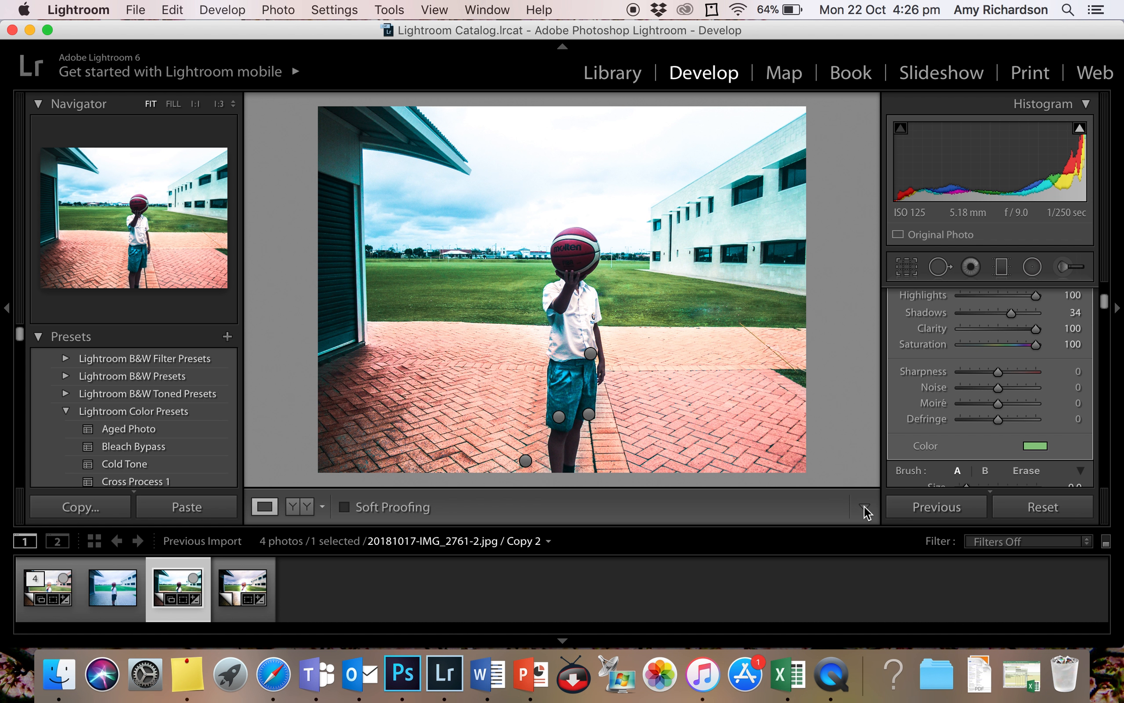
# - Shift the shorts' hue with the HSL targeted adjustment tool to Blue -32 and Purple -5
pyautogui.scroll(-10, 1060, 366)
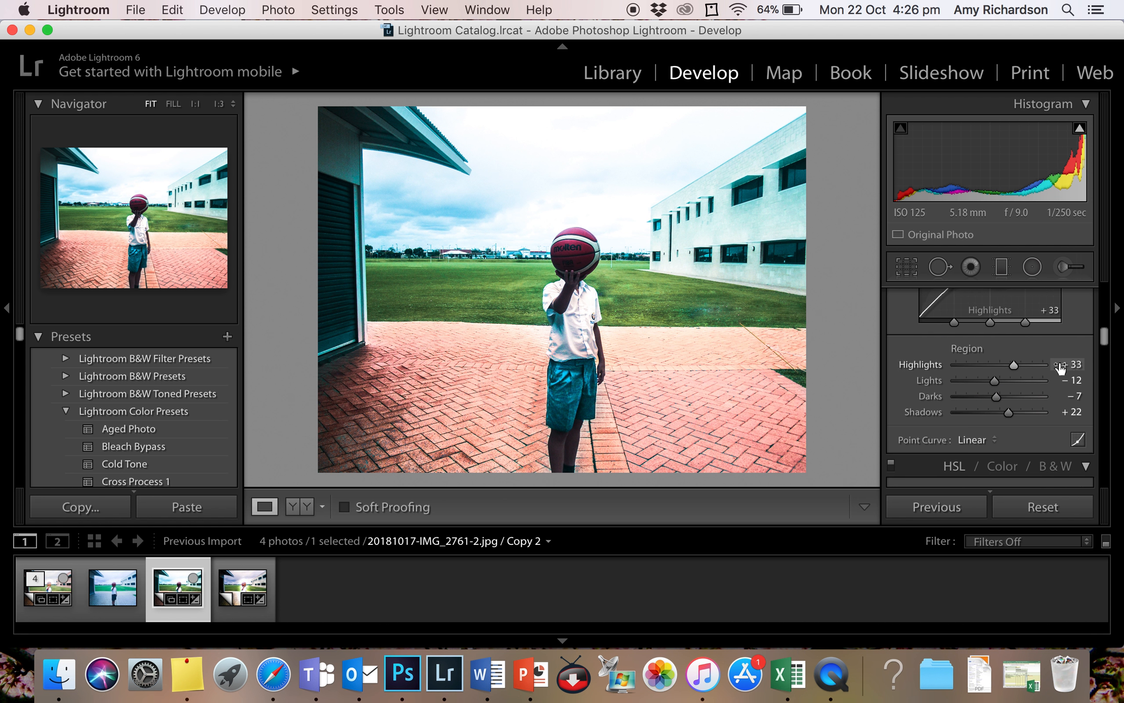
pyautogui.click(906, 359)
pyautogui.click(899, 389)
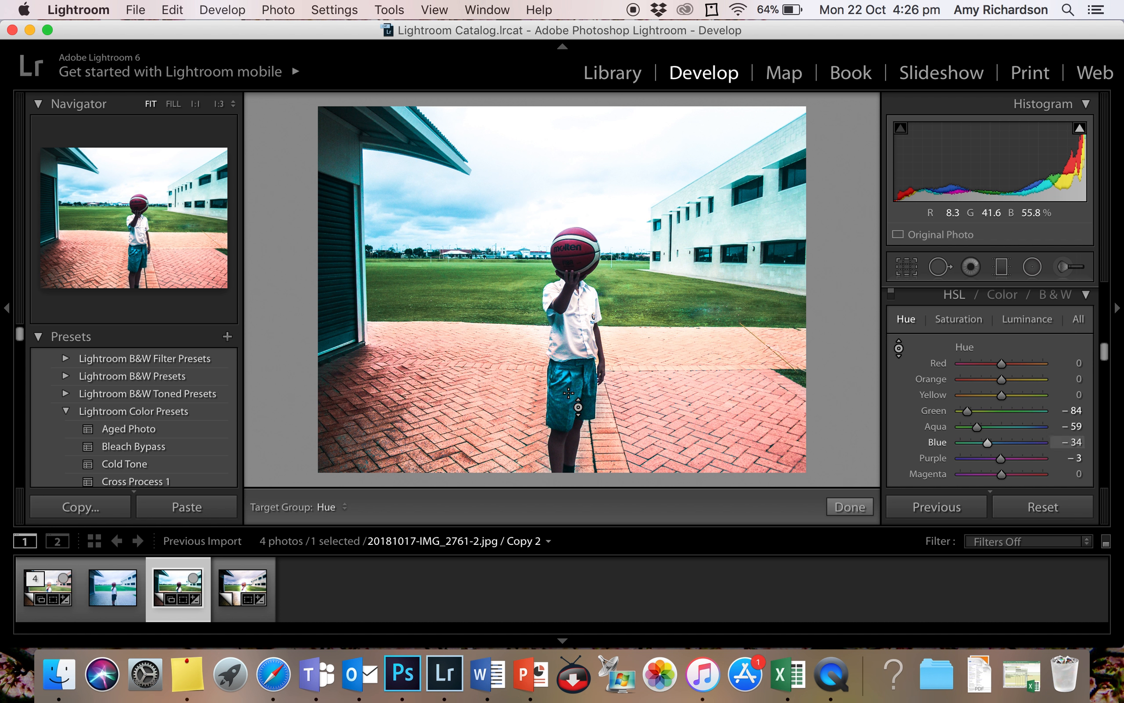
pyautogui.moveTo(575, 398)
pyautogui.mouseDown()
pyautogui.moveTo(574, 461)
pyautogui.moveTo(575, 335)
pyautogui.moveTo(577, 407)
pyautogui.mouseUp()
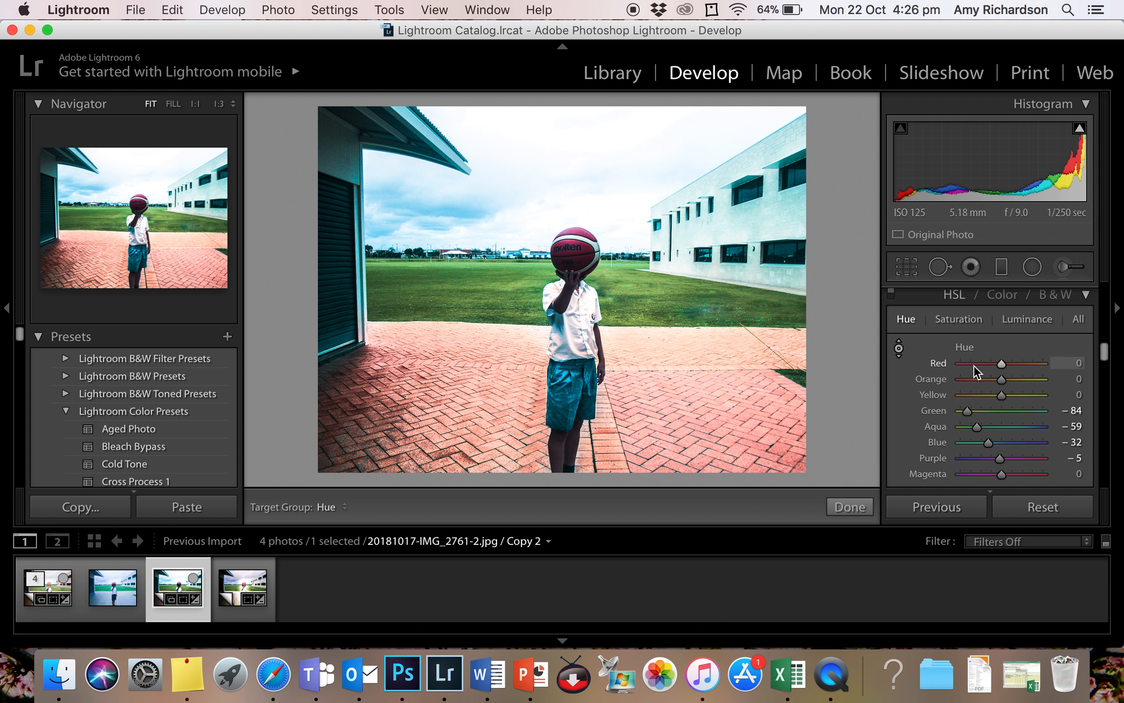
# - Paint a new Adjustment Brush mask over the basketball with the edit pins hidden while painting
pyautogui.click(1067, 267)
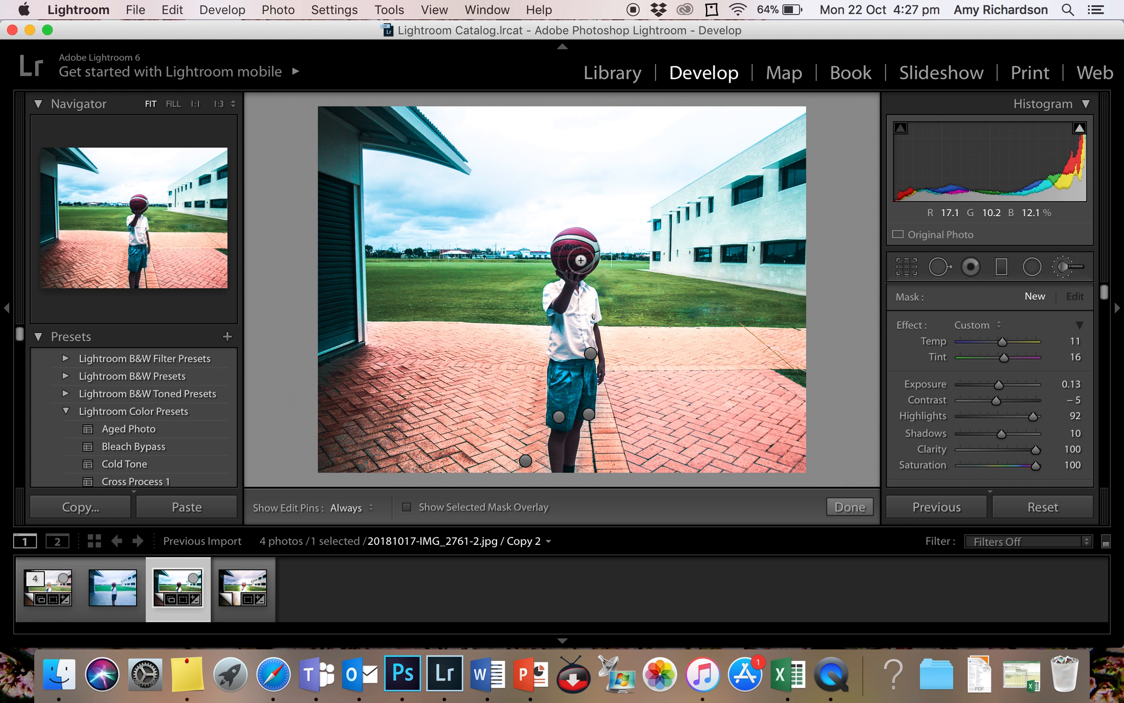
pyautogui.press('h')
pyautogui.moveTo(564, 258)
pyautogui.mouseDown()
pyautogui.moveTo(591, 269)
pyautogui.moveTo(593, 250)
pyautogui.moveTo(574, 238)
pyautogui.moveTo(564, 265)
pyautogui.mouseUp()
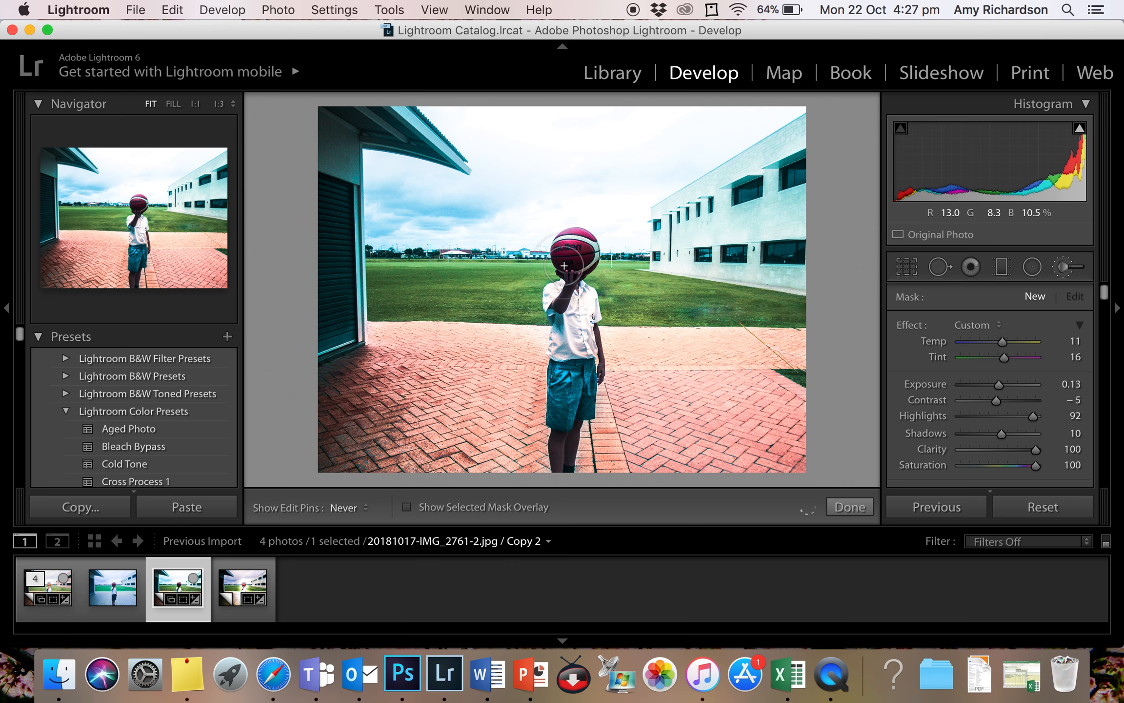
pyautogui.press('h')
# - Set the basketball mask's Exposure to 1.18, Temp to 45 and Saturation to 41, and finish the brush adjustment
pyautogui.moveTo(999, 385); pyautogui.dragTo(1009, 384)
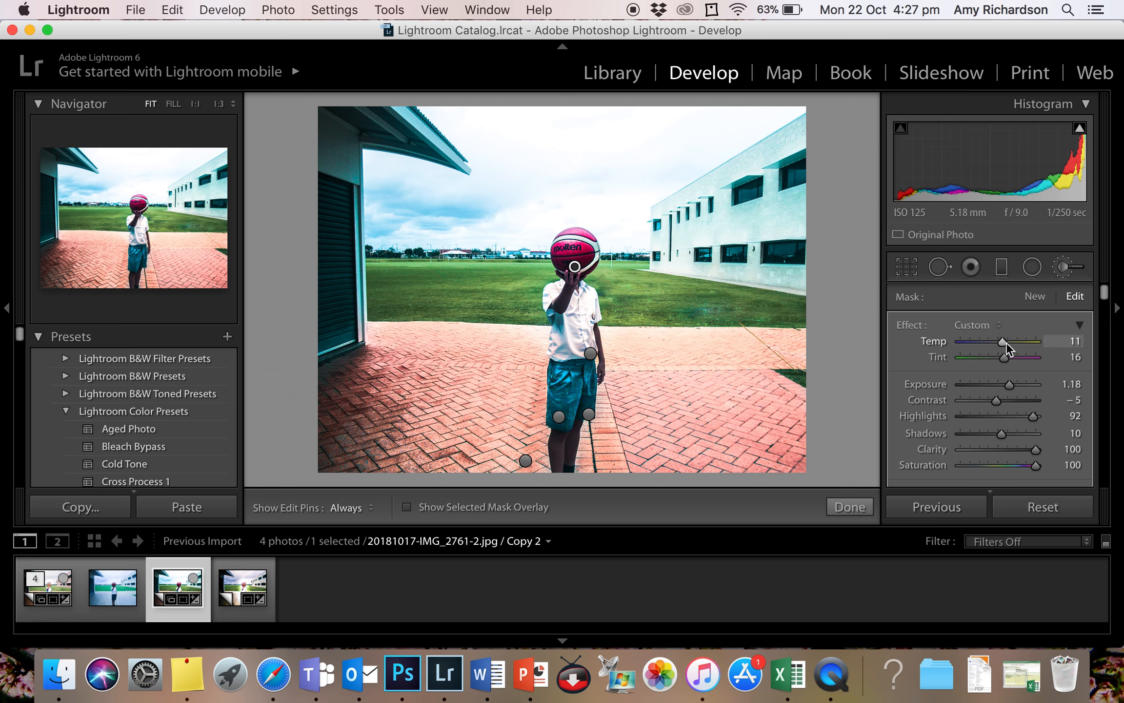
pyautogui.click(1025, 345)
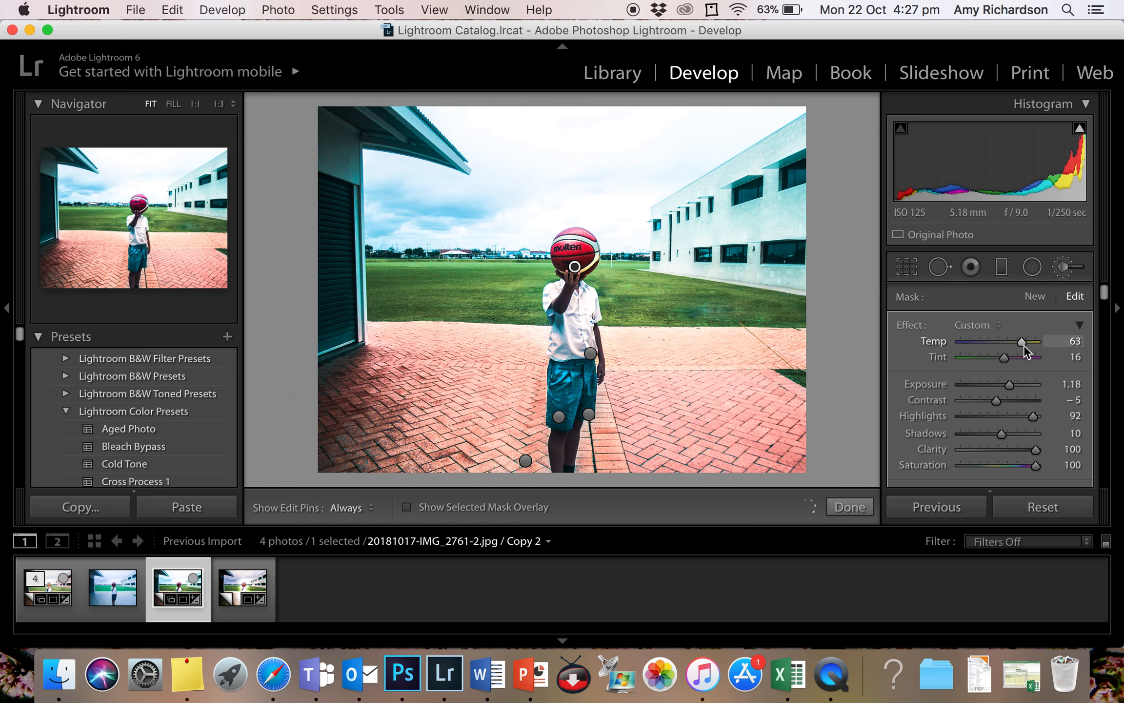
pyautogui.moveTo(1025, 344)
pyautogui.mouseDown()
pyautogui.moveTo(991, 351)
pyautogui.moveTo(1038, 348)
pyautogui.moveTo(1017, 348)
pyautogui.mouseUp()
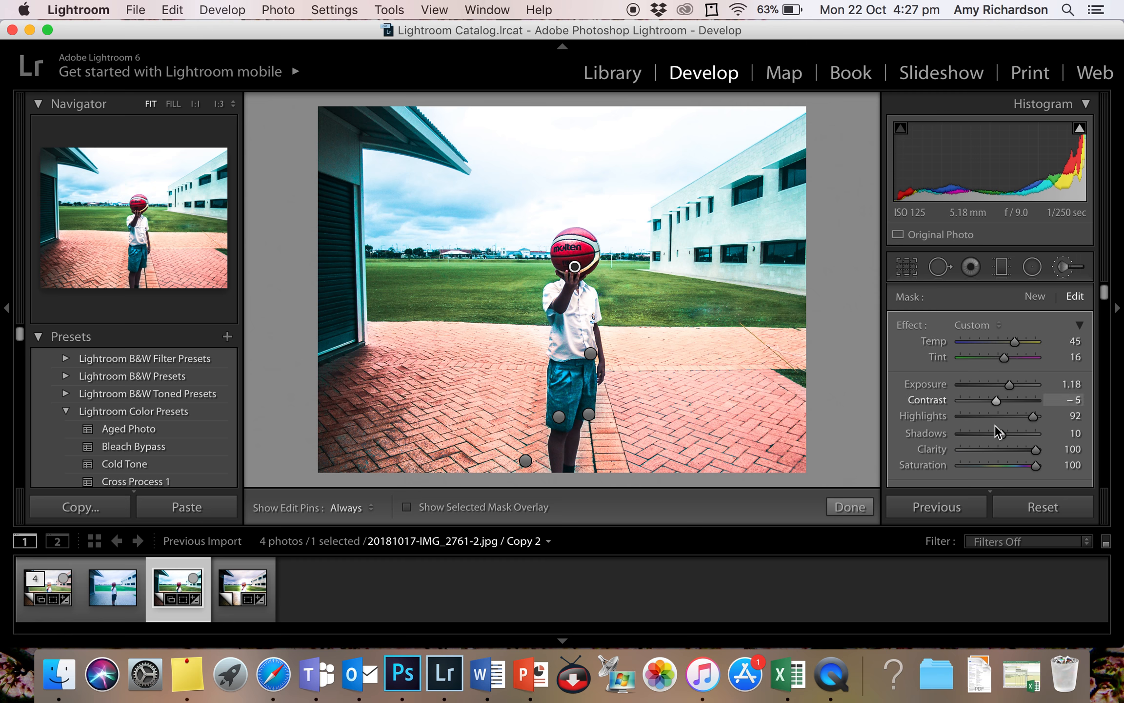
pyautogui.scroll(-3, 998, 432)
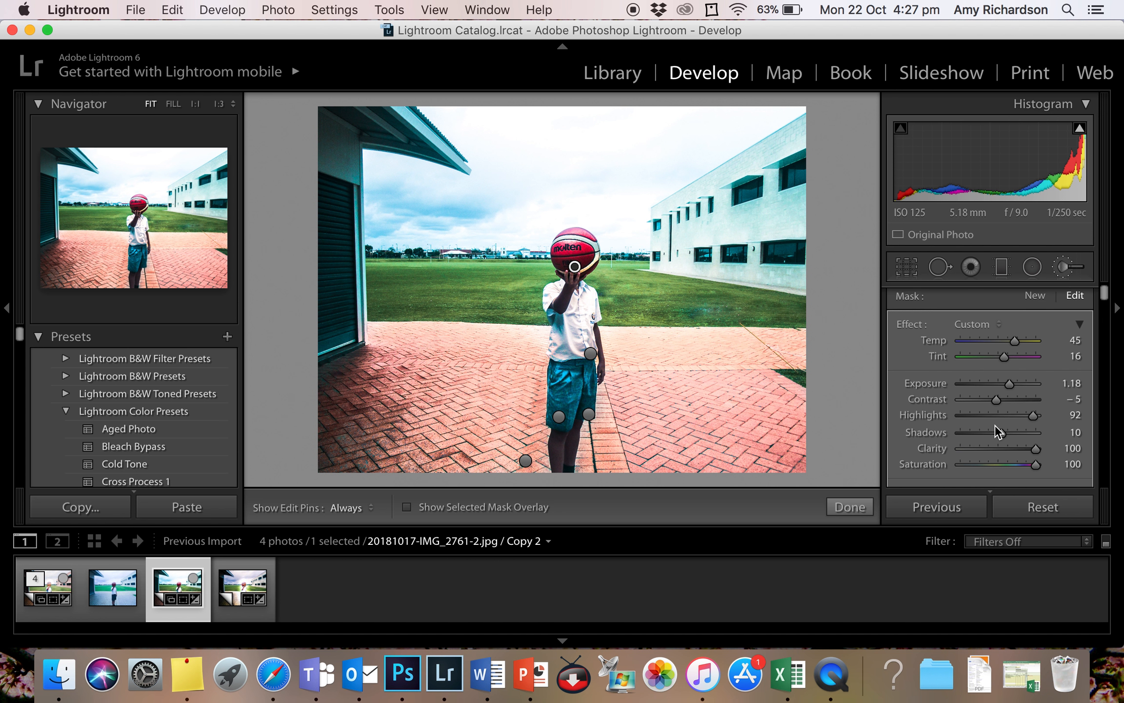
pyautogui.moveTo(1034, 403); pyautogui.dragTo(1010, 406)
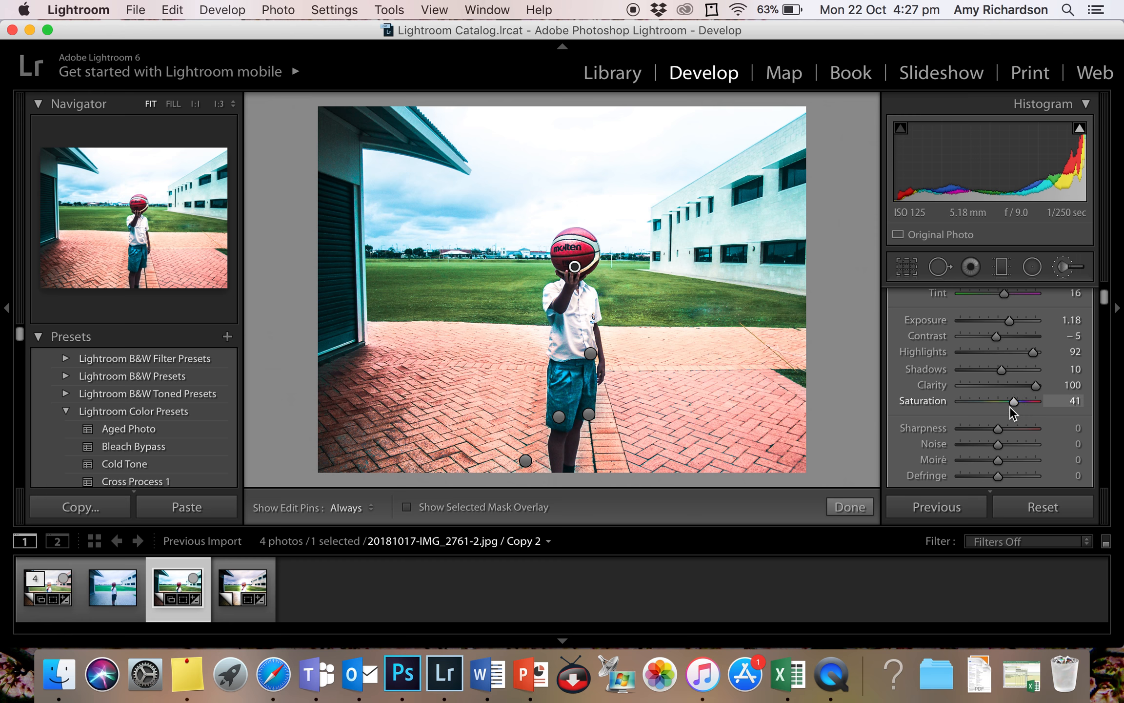
pyautogui.click(850, 509)
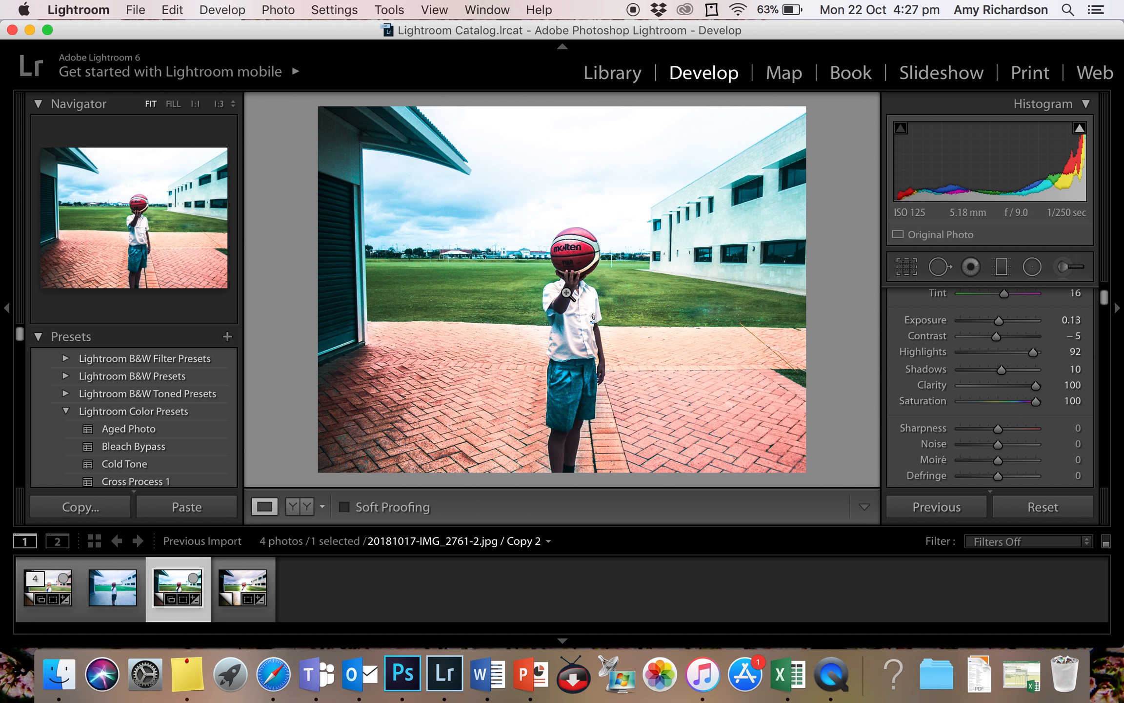
# - Paint a new Adjustment Brush mask over the child's arms and legs with the edit pins hidden while painting
pyautogui.click(1068, 266)
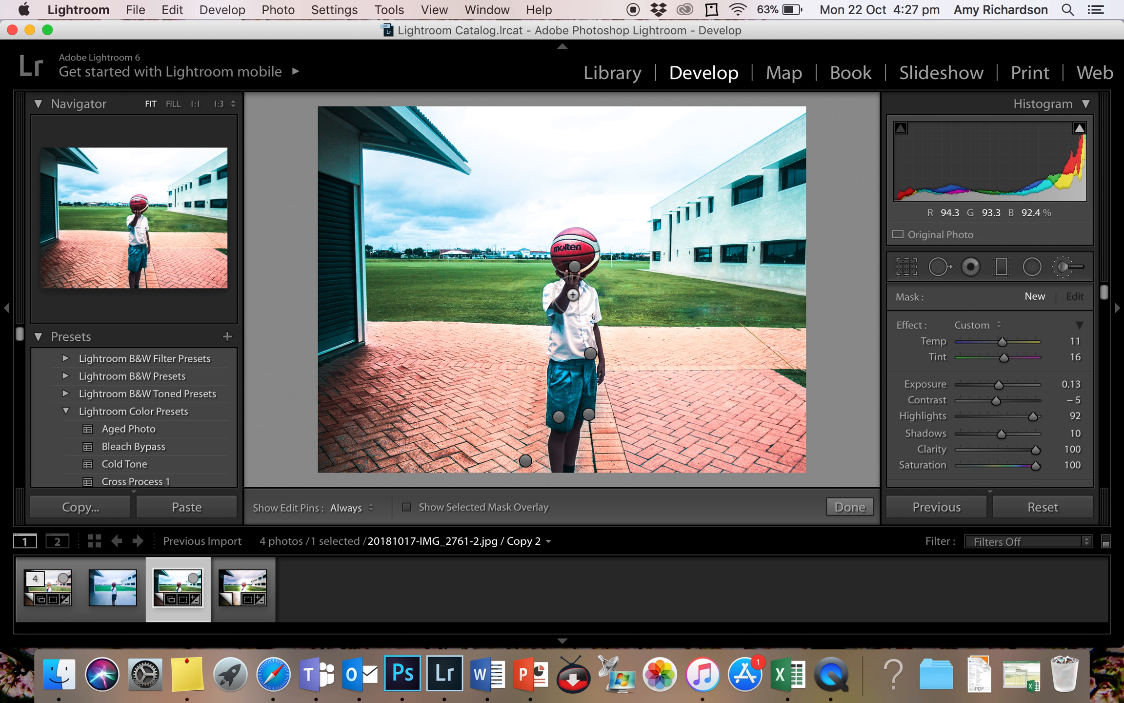
pyautogui.press('h')
pyautogui.press('h')
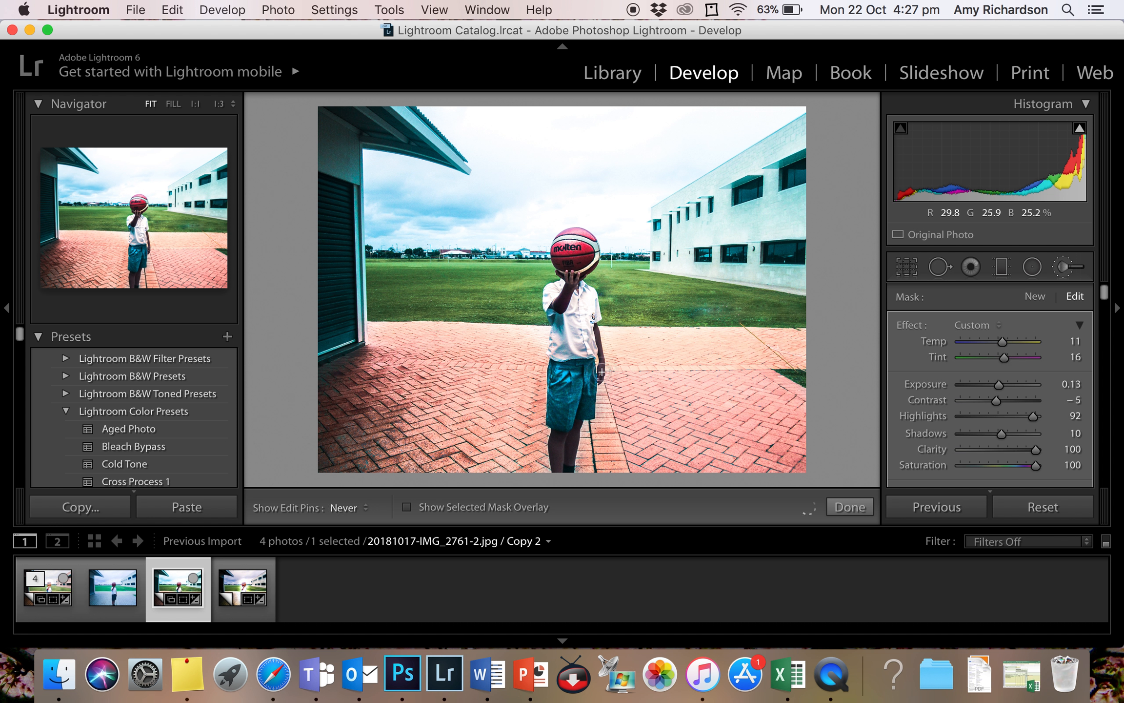
pyautogui.press('h')
pyautogui.press('h')
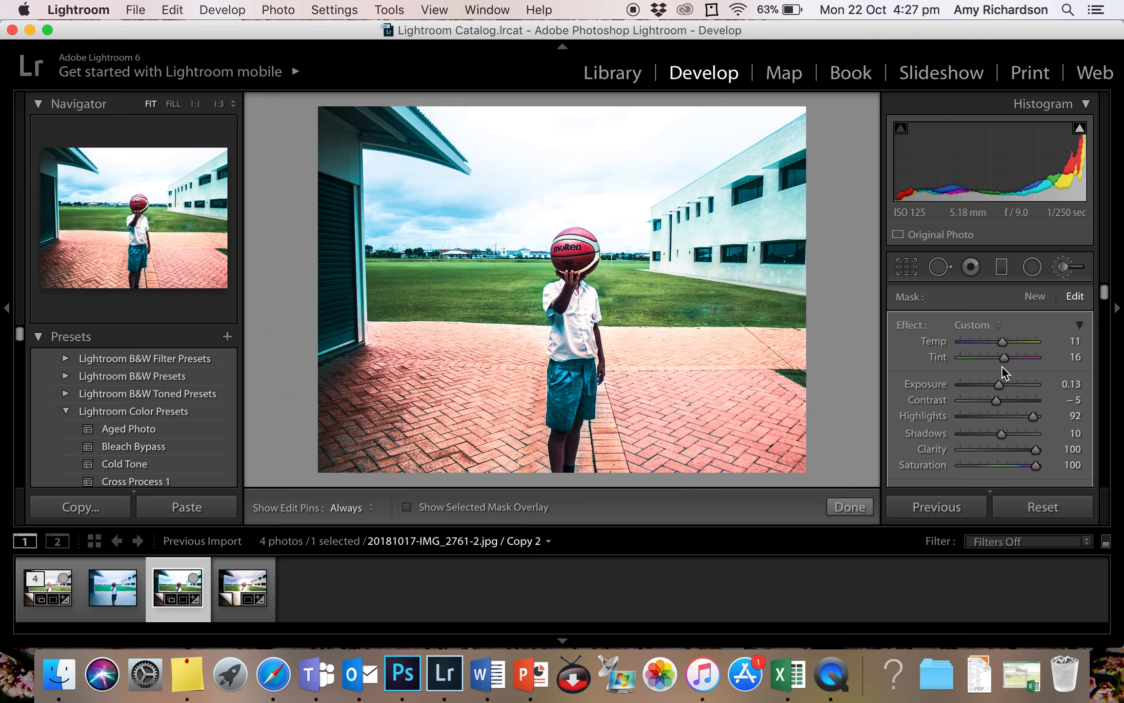
# - Set the skin mask's Exposure to 1.57, raise its Shadows, and finish the brush adjustment
pyautogui.moveTo(999, 384); pyautogui.dragTo(1013, 385)
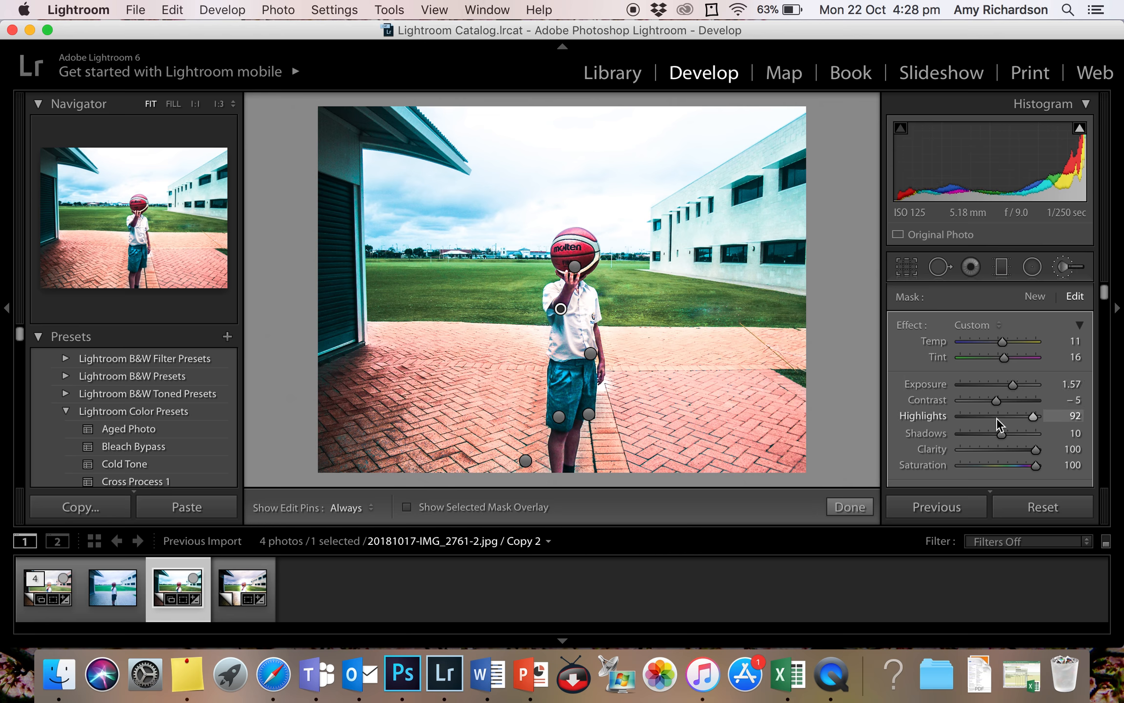
pyautogui.moveTo(1017, 431); pyautogui.dragTo(1031, 432)
pyautogui.click(1016, 434)
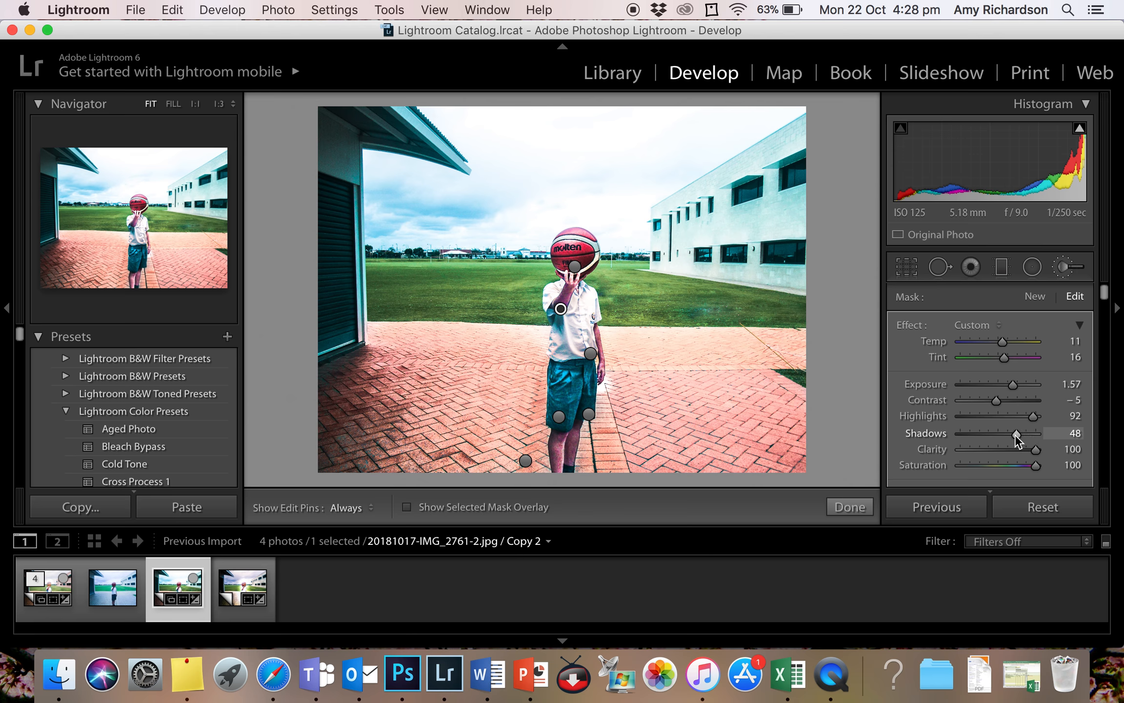
pyautogui.click(1012, 433)
pyautogui.click(864, 506)
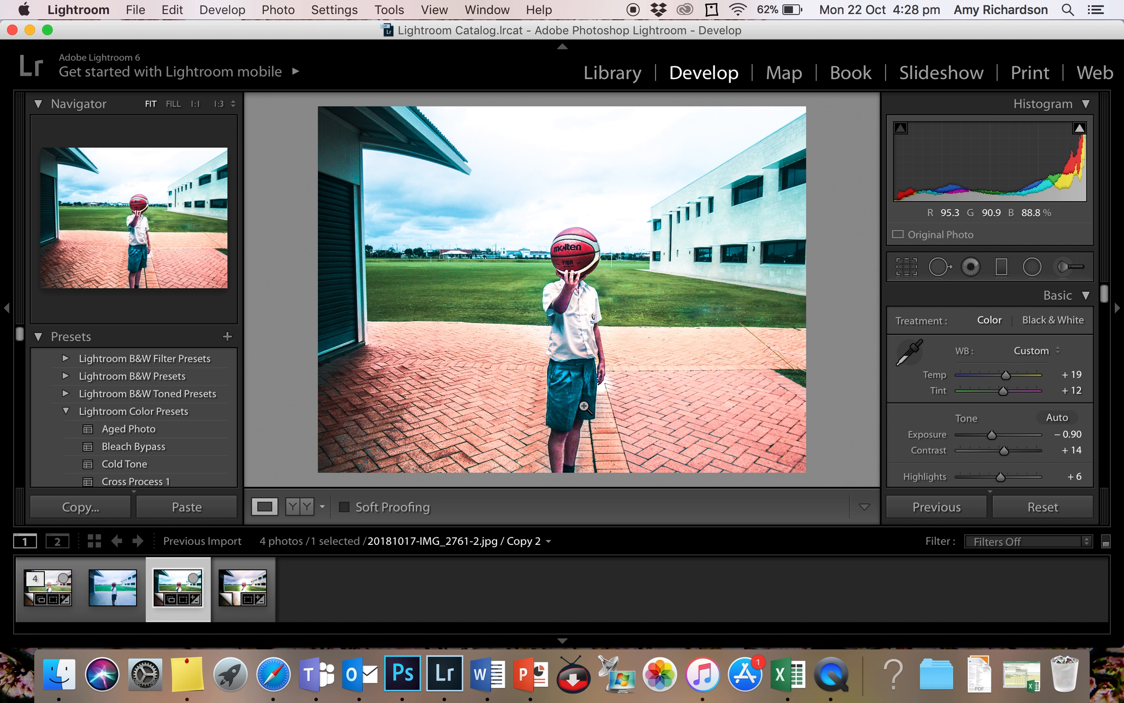
# - Draw a tall, narrow Radial Filter ellipse and centre it around the child and the basketball
pyautogui.click(1034, 267)
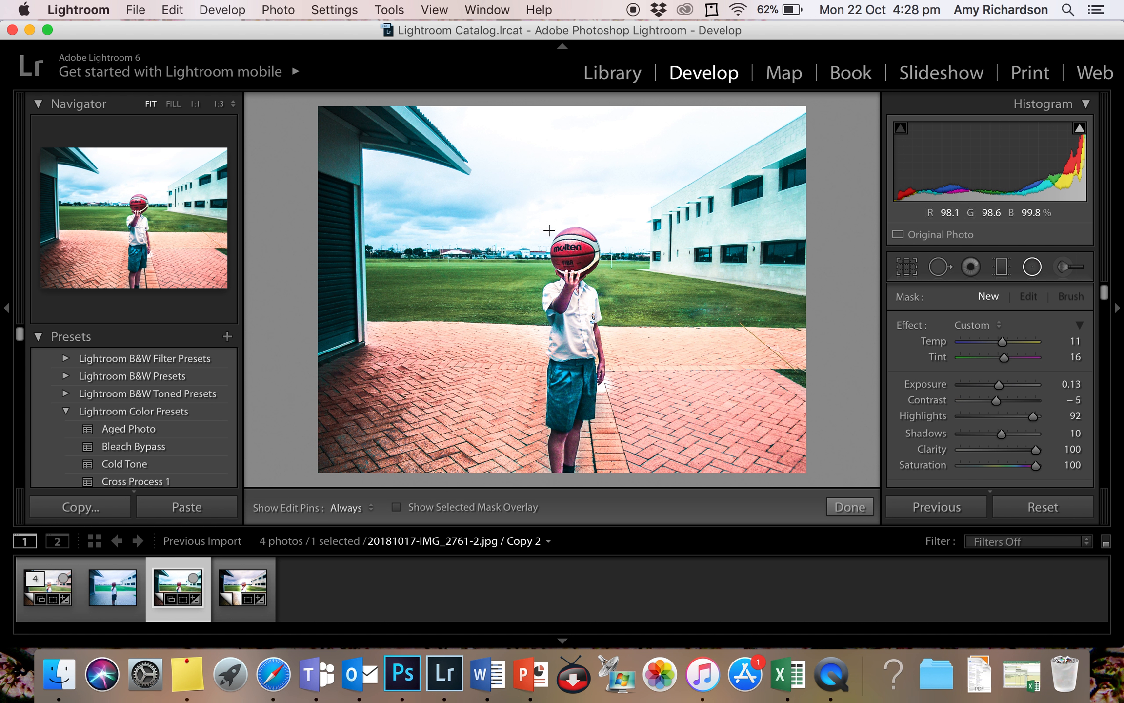
pyautogui.moveTo(608, 454); pyautogui.dragTo(575, 384)
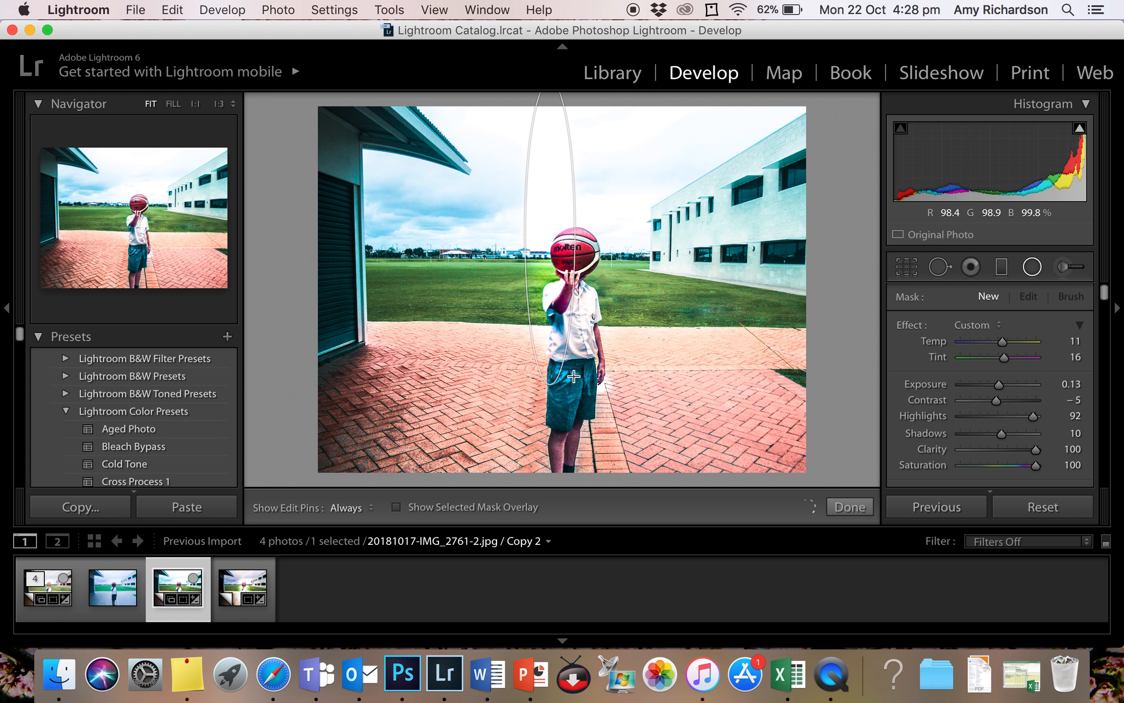
pyautogui.moveTo(551, 232); pyautogui.dragTo(614, 334)
# - Try raising the radial filter's Exposure to 1.20, finish the filter, and undo the exposure change
pyautogui.moveTo(1001, 385); pyautogui.dragTo(1009, 385)
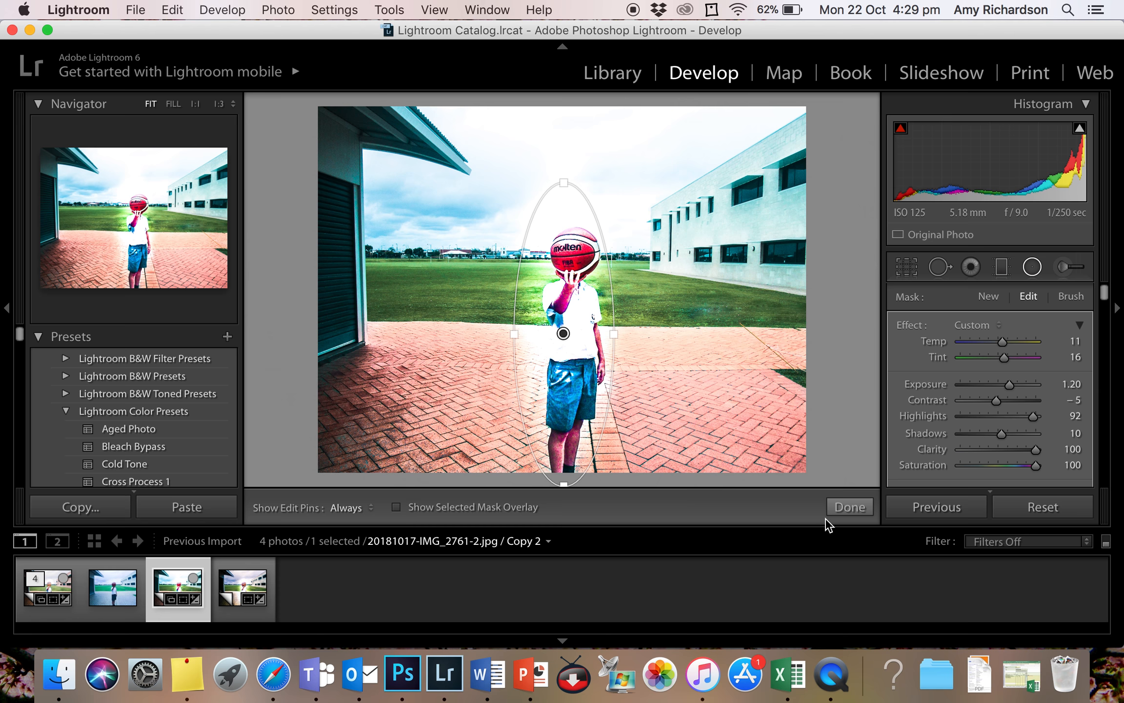
pyautogui.click(849, 508)
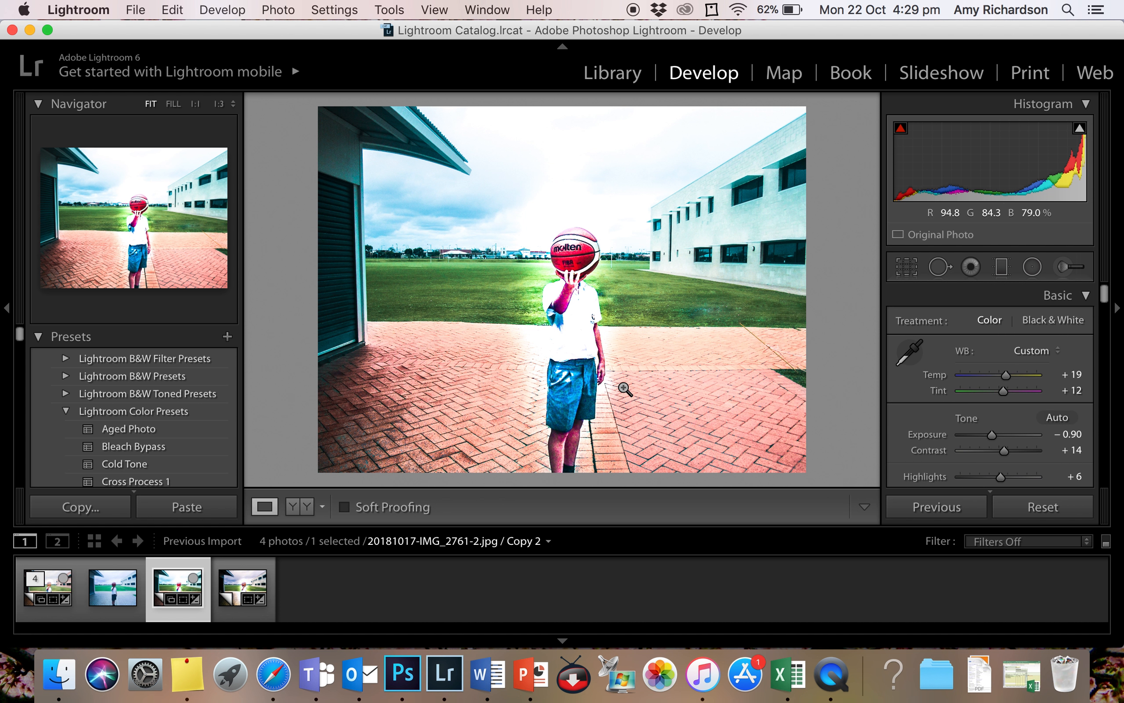
pyautogui.press('super+z')
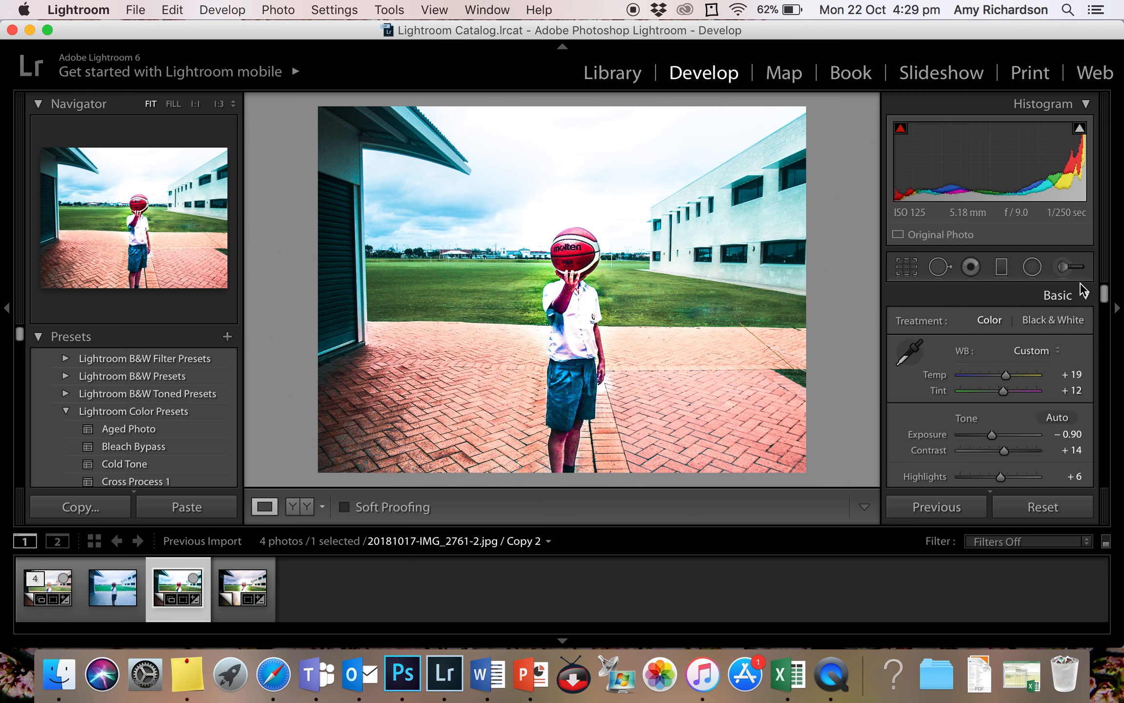
# - Paint a new Adjustment Brush mask over the white building with the edit pins hidden while painting
pyautogui.click(1066, 267)
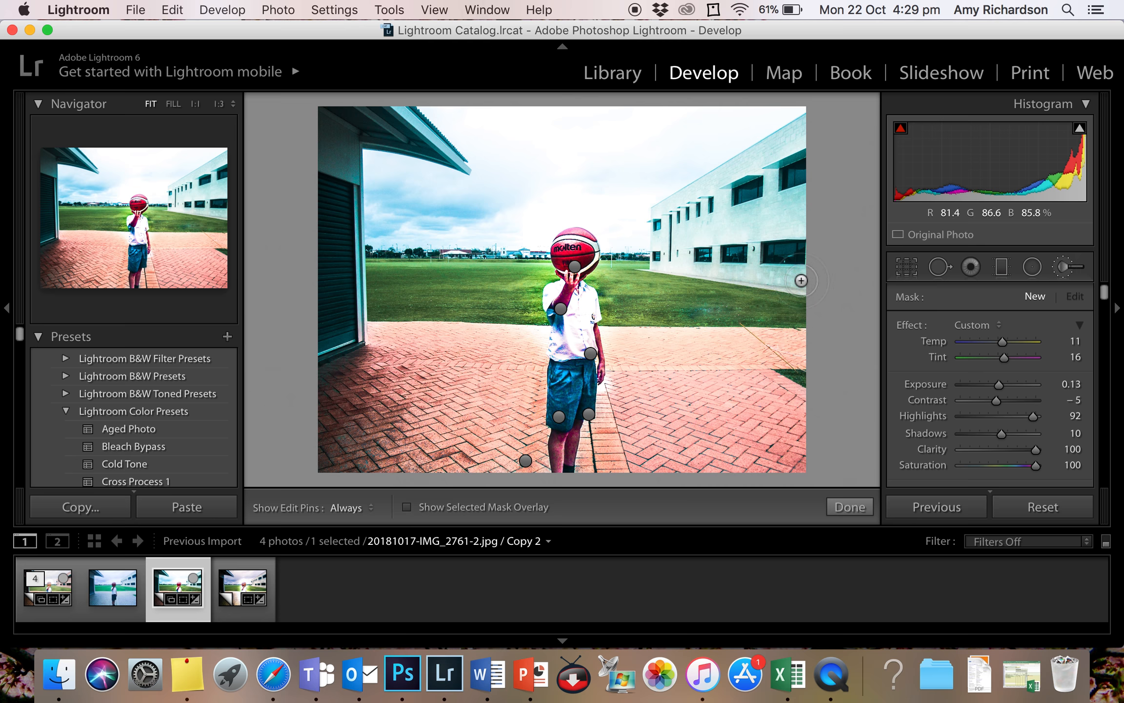
pyautogui.press('h')
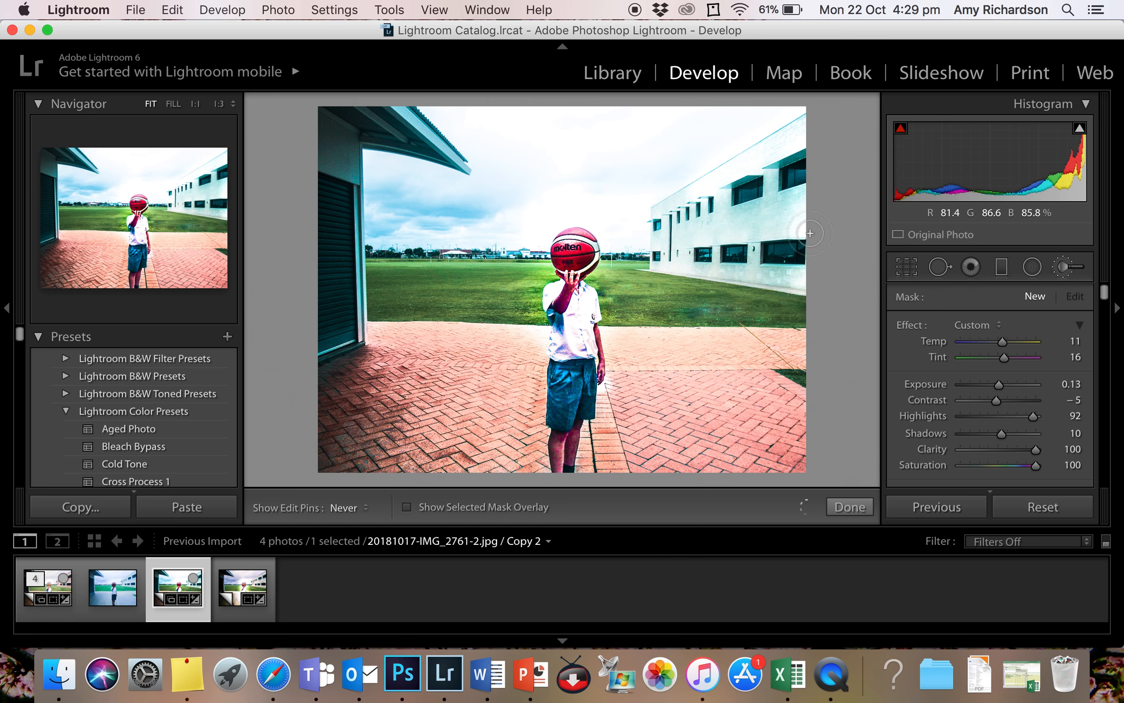
pyautogui.moveTo(670, 217)
pyautogui.mouseDown()
pyautogui.moveTo(791, 193)
pyautogui.moveTo(783, 152)
pyautogui.moveTo(666, 219)
pyautogui.moveTo(730, 217)
pyautogui.moveTo(778, 196)
pyautogui.moveTo(829, 279)
pyautogui.mouseUp()
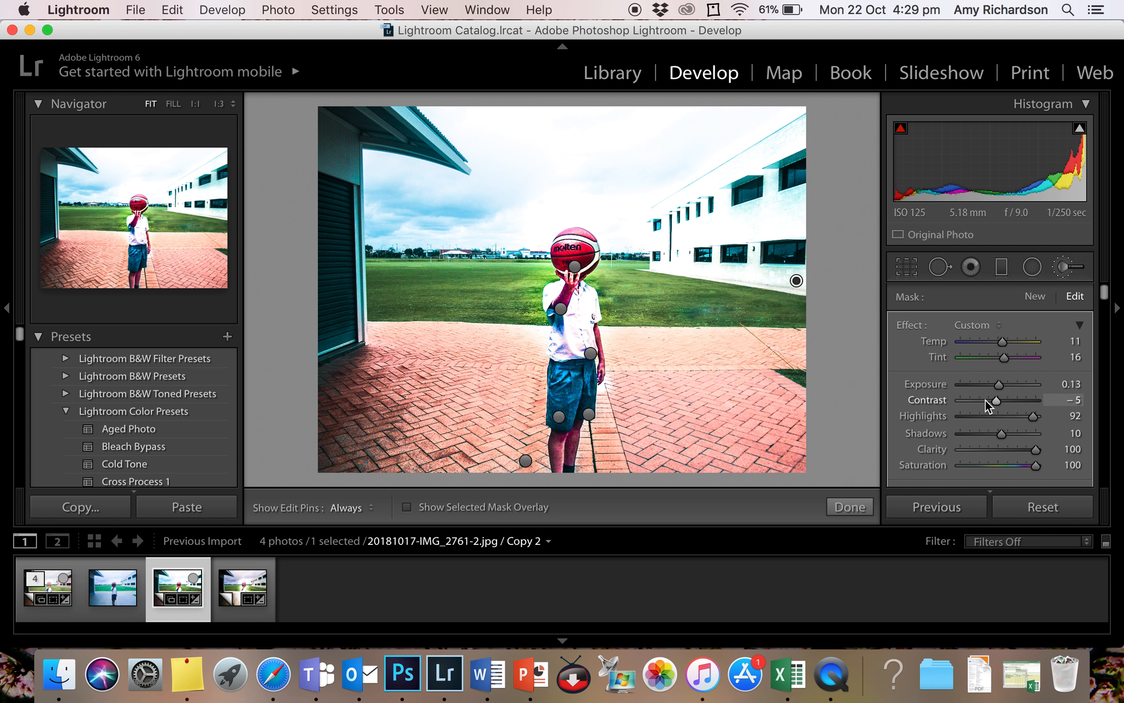
# - Tint the white building's mask with a deep orange-red color
pyautogui.scroll(-6, 991, 403)
pyautogui.click(1035, 408)
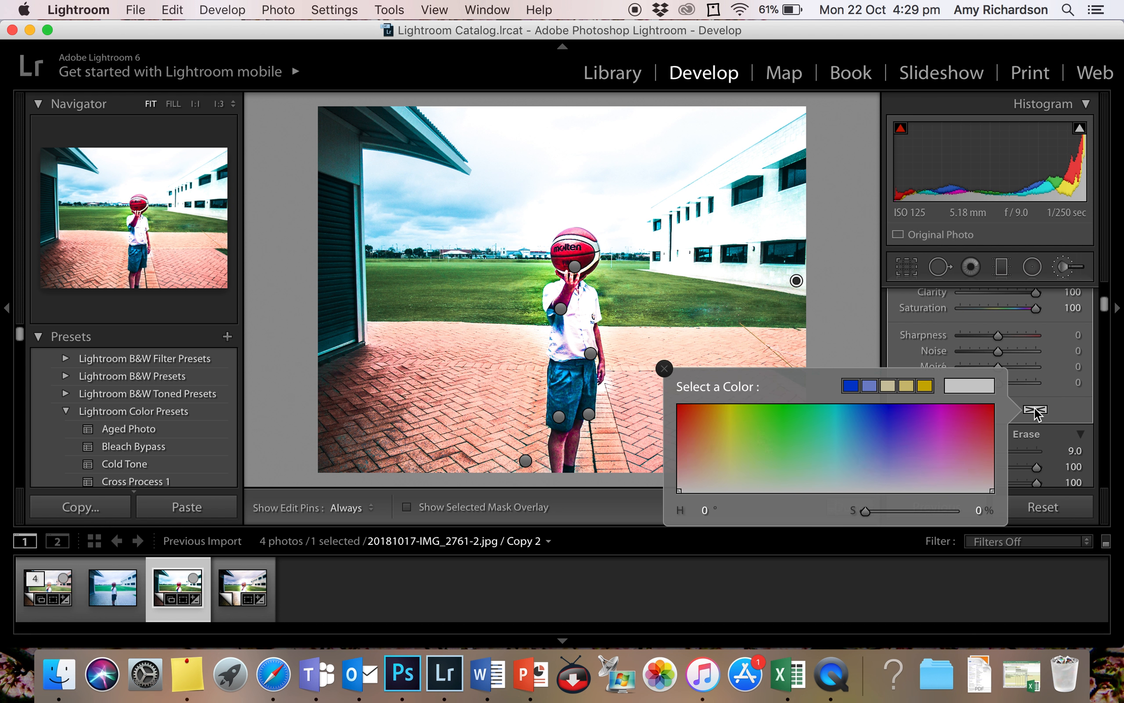
pyautogui.click(680, 420)
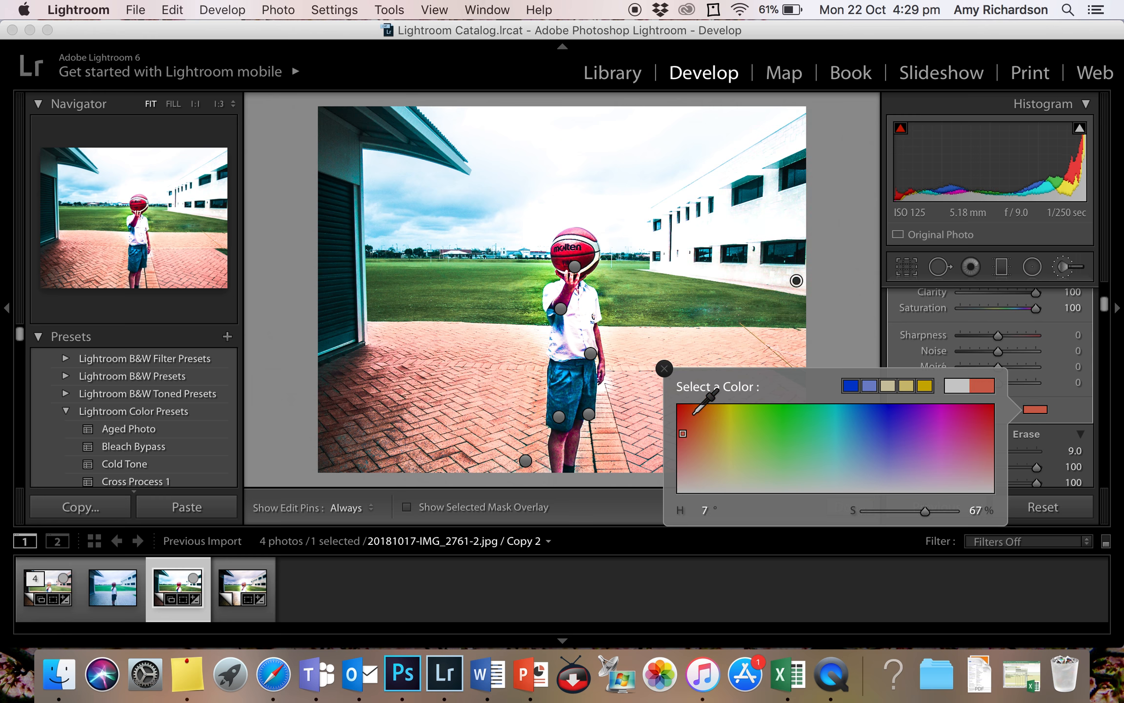
pyautogui.click(692, 410)
pyautogui.click(664, 367)
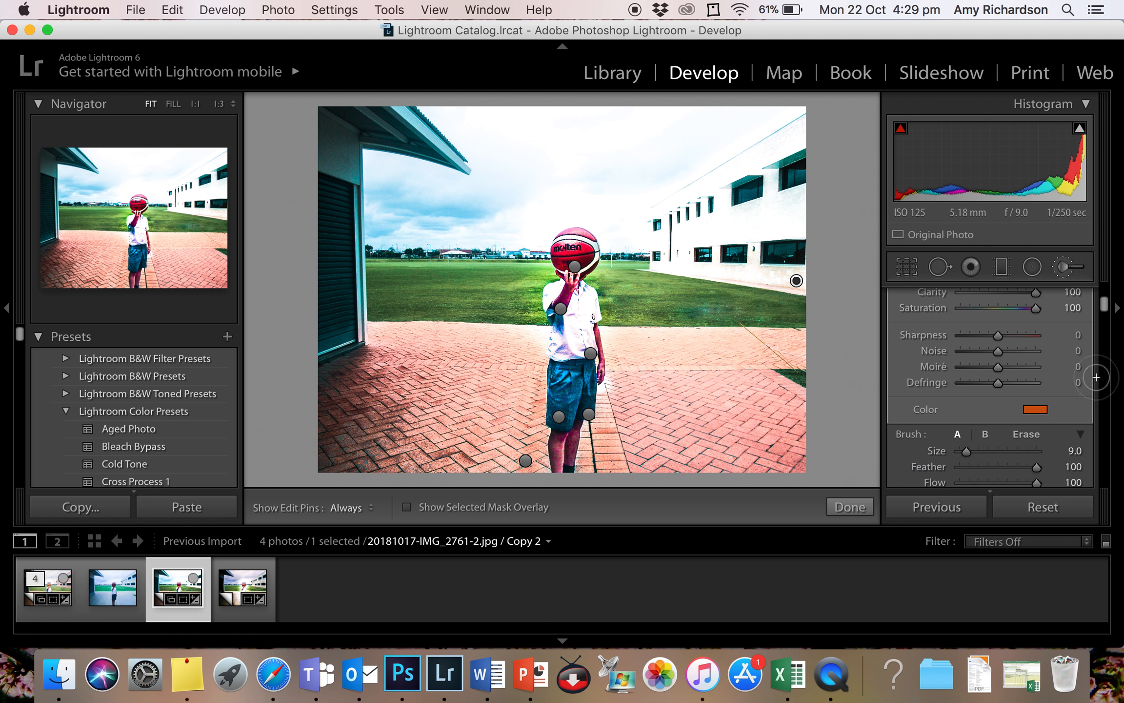
# - Set the tinted building mask's Exposure to -0.50, Contrast to -17 and Highlights to 17, and finish the brush adjustment
pyautogui.scroll(3, 1027, 376)
pyautogui.scroll(3, 1027, 375)
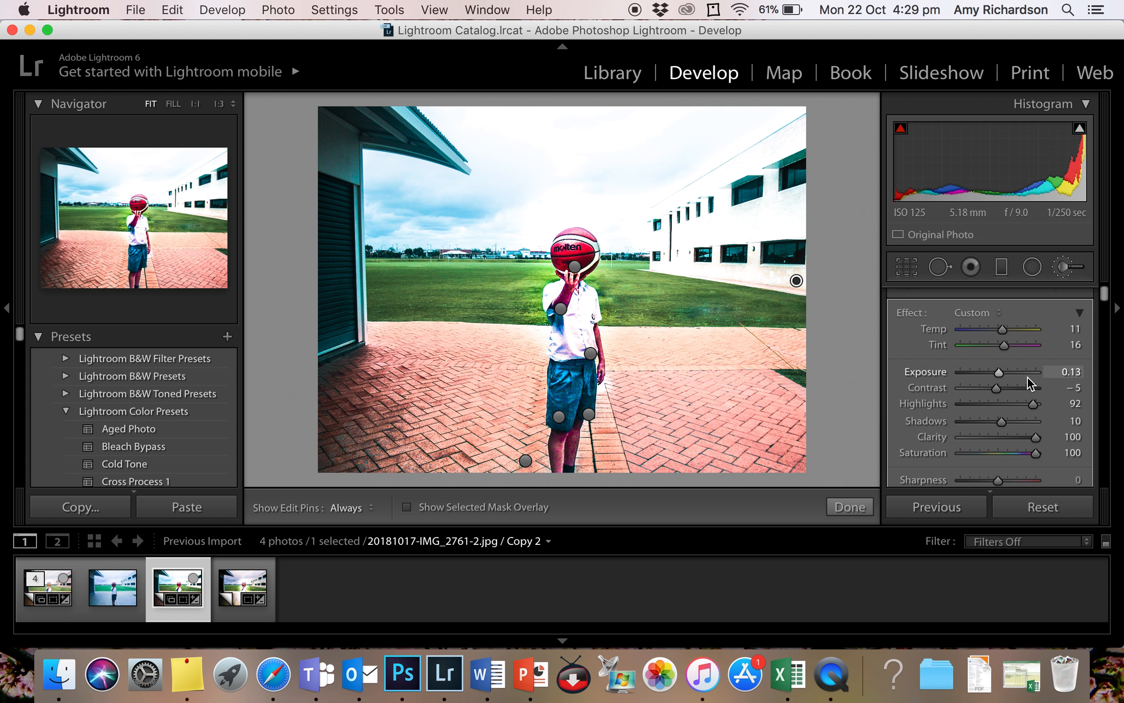
pyautogui.moveTo(1001, 370)
pyautogui.mouseDown()
pyautogui.moveTo(1021, 376)
pyautogui.moveTo(978, 371)
pyautogui.moveTo(991, 372)
pyautogui.mouseUp()
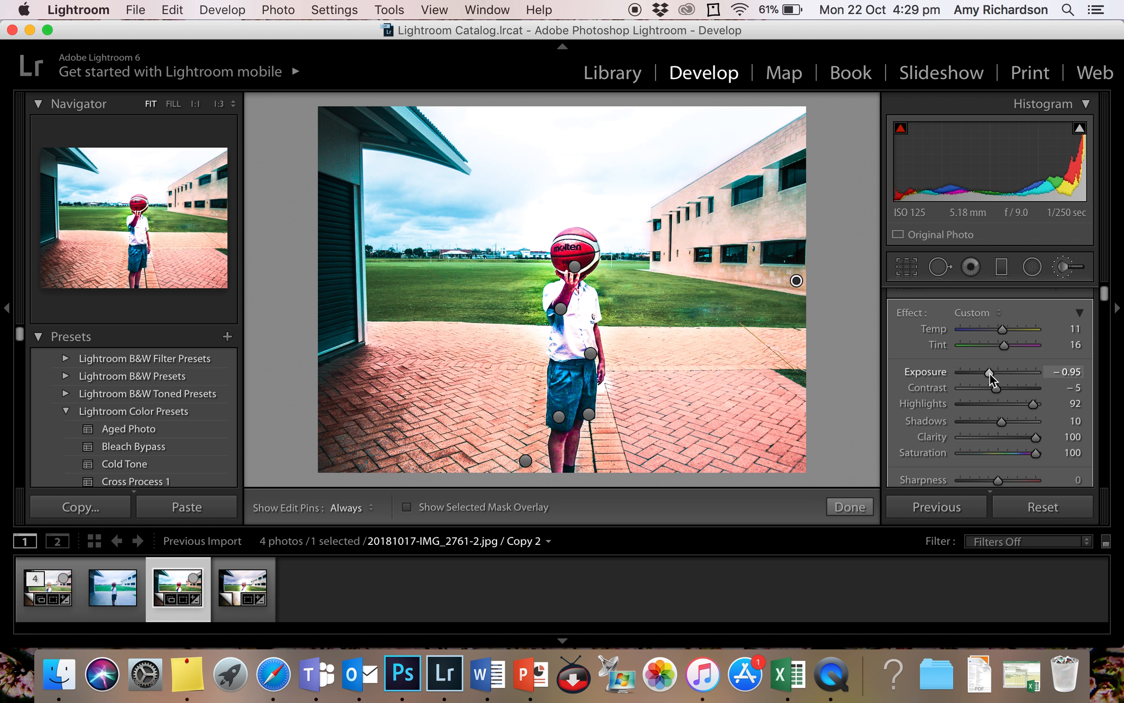
pyautogui.moveTo(1033, 403); pyautogui.dragTo(1003, 405)
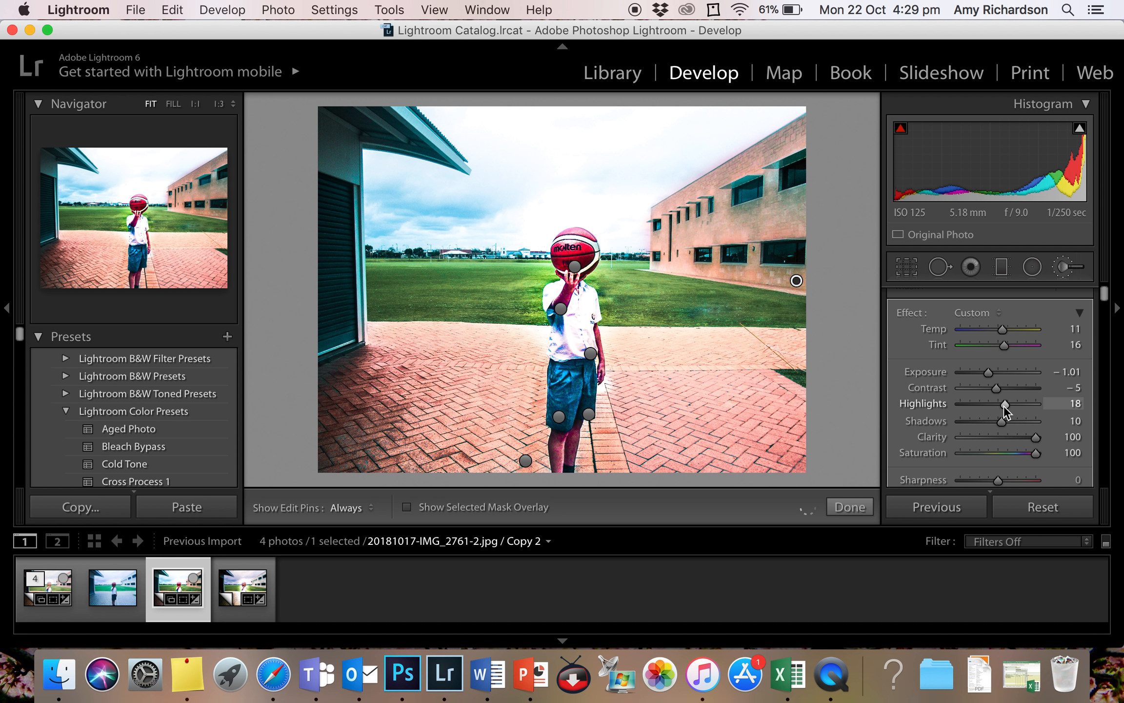
pyautogui.moveTo(990, 371)
pyautogui.mouseDown()
pyautogui.moveTo(1016, 389)
pyautogui.moveTo(982, 392)
pyautogui.moveTo(996, 392)
pyautogui.mouseUp()
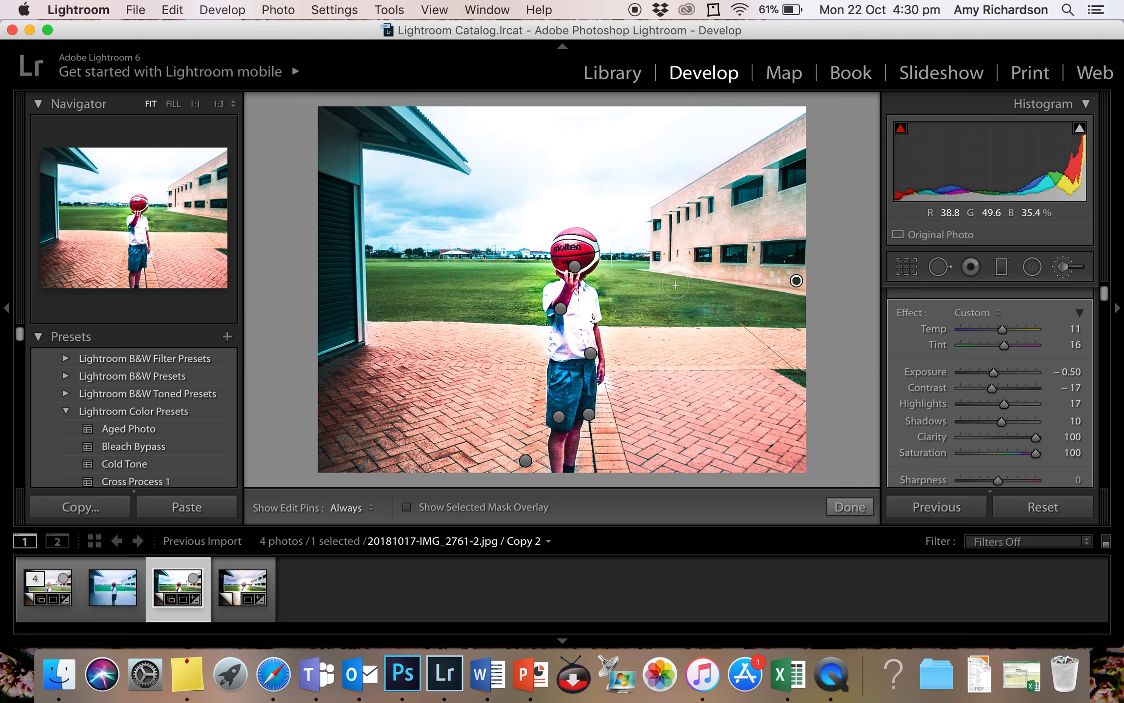
pyautogui.click(850, 507)
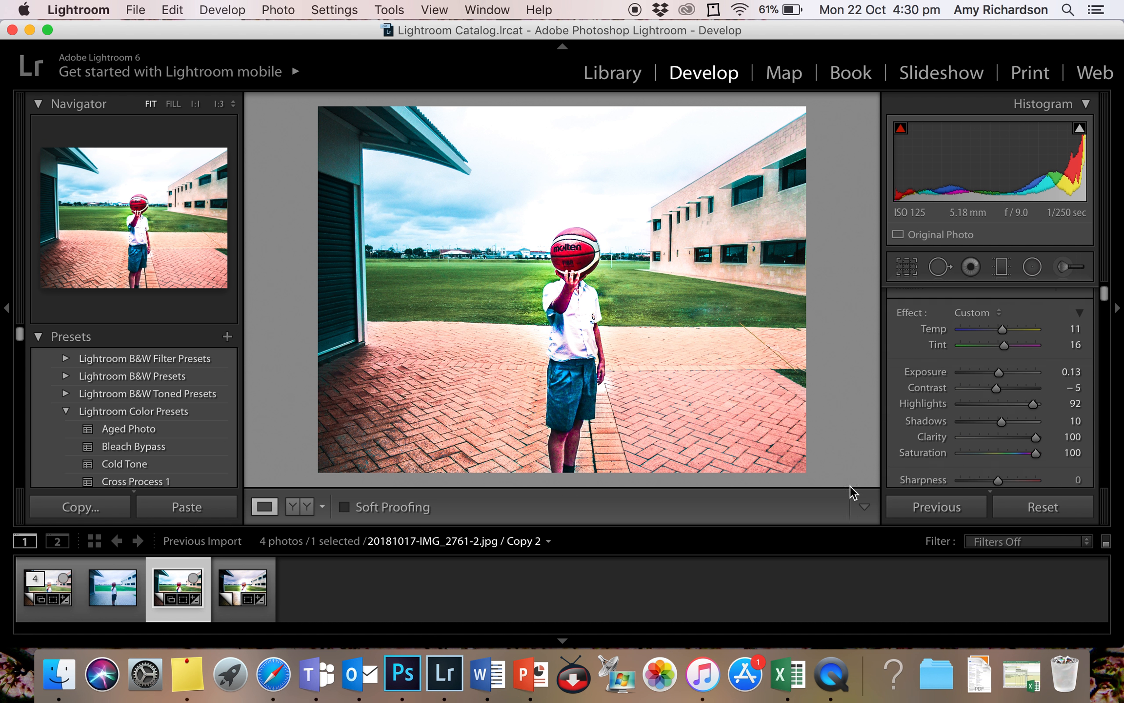
# - Paint a new Adjustment Brush mask over the dark shed's roof overhang and shuttered wall
pyautogui.press('k')
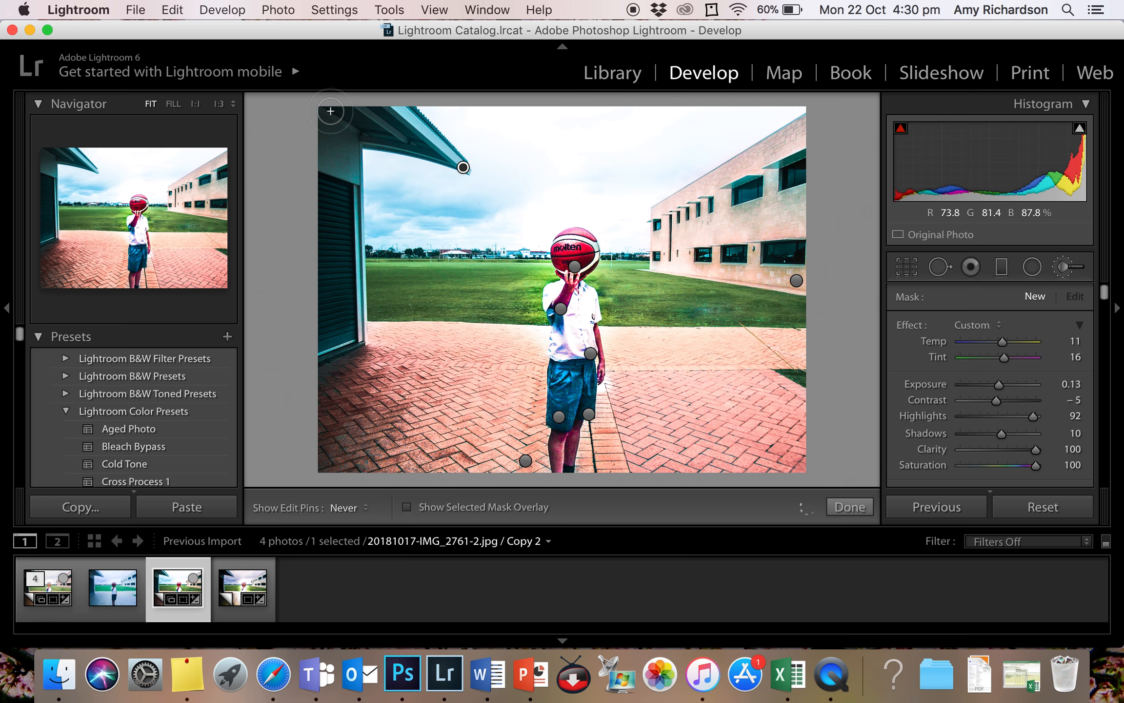
pyautogui.moveTo(343, 238)
pyautogui.mouseDown()
pyautogui.moveTo(351, 323)
pyautogui.moveTo(337, 159)
pyautogui.moveTo(325, 328)
pyautogui.moveTo(315, 321)
pyautogui.moveTo(337, 339)
pyautogui.moveTo(351, 315)
pyautogui.moveTo(360, 171)
pyautogui.mouseUp()
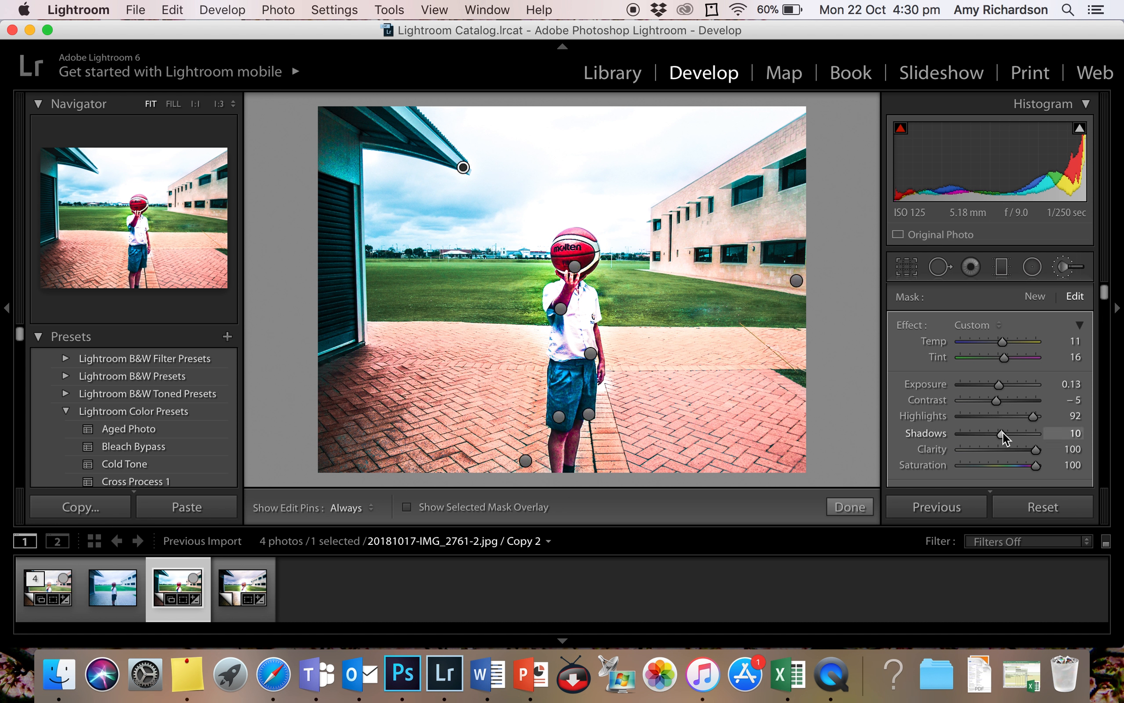
# - Darken the shed mask by setting Shadows to -49 and Exposure to -0.64, and finish the brush adjustment
pyautogui.click(993, 434)
pyautogui.moveTo(992, 433); pyautogui.dragTo(970, 436)
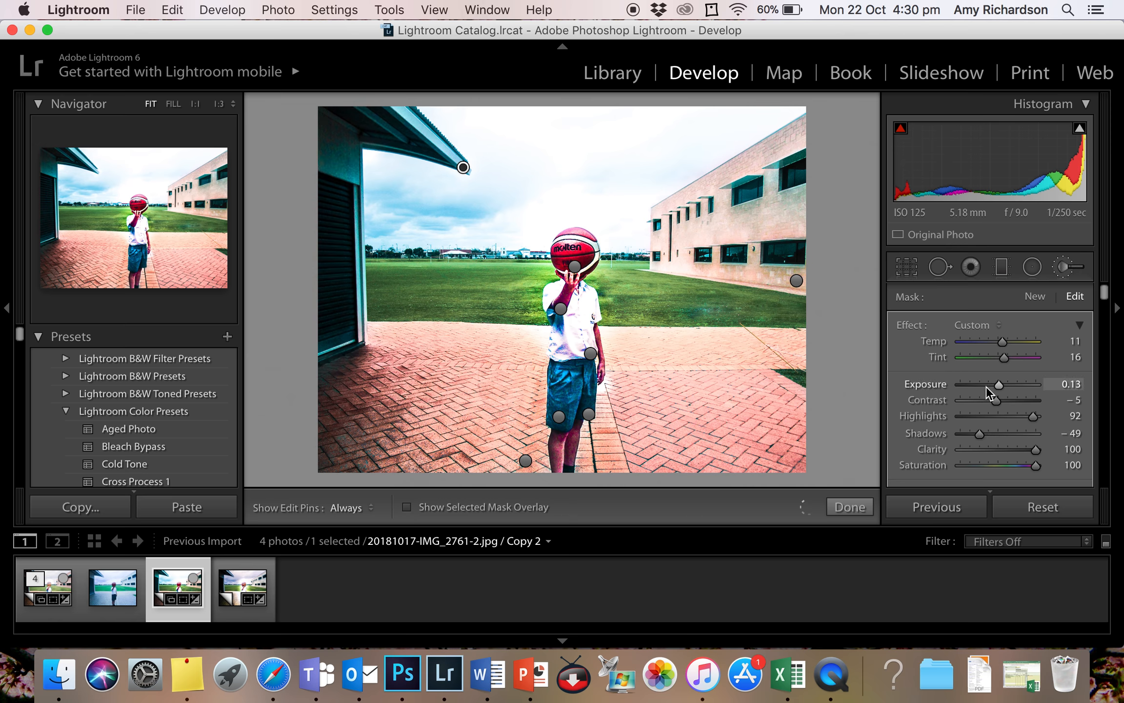
pyautogui.click(986, 387)
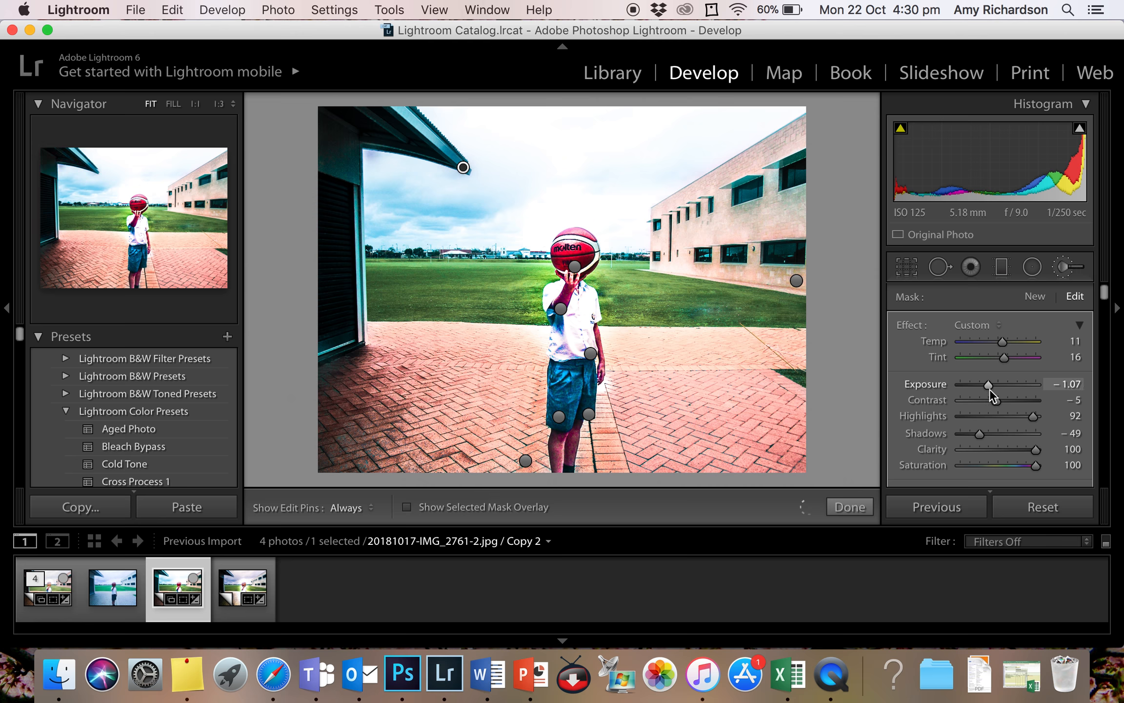
pyautogui.moveTo(990, 389); pyautogui.dragTo(994, 390)
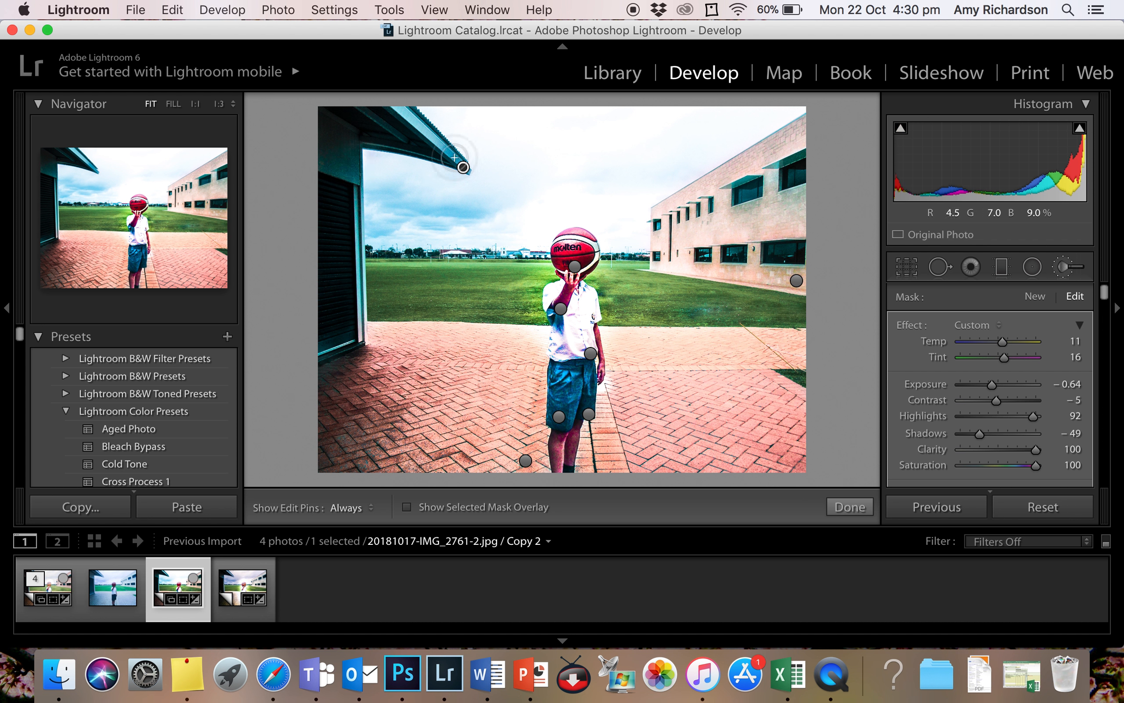
pyautogui.click(850, 507)
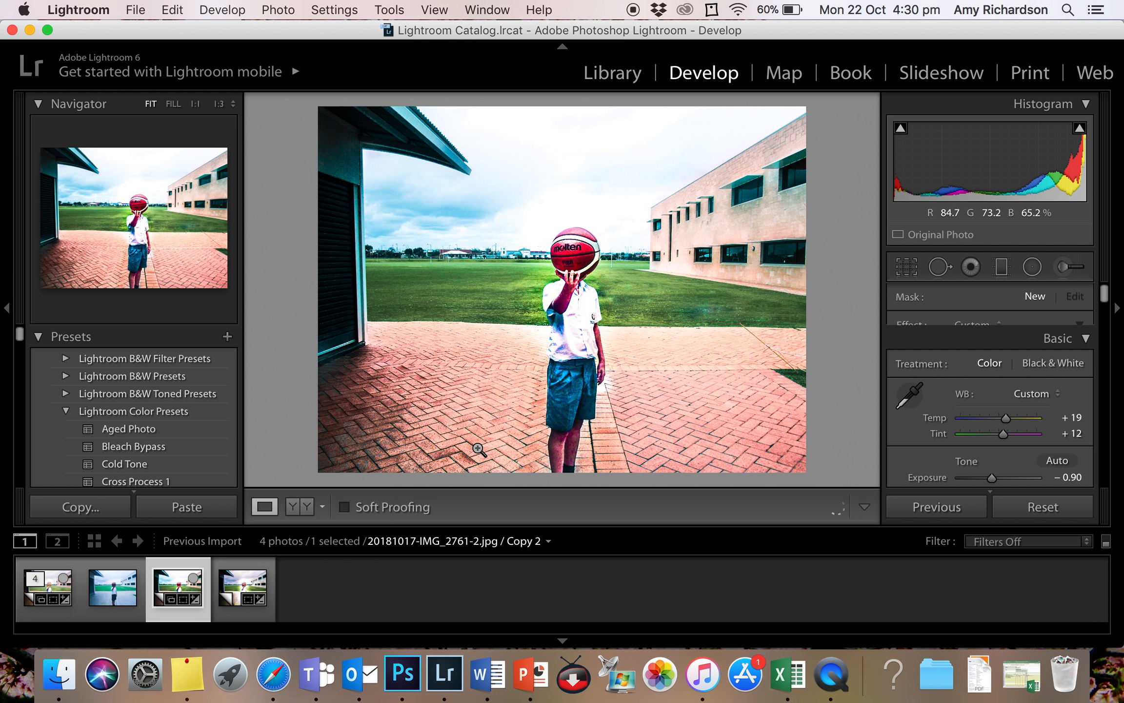
# - Show the before and after versions of the photo for comparison
pyautogui.click(298, 510)
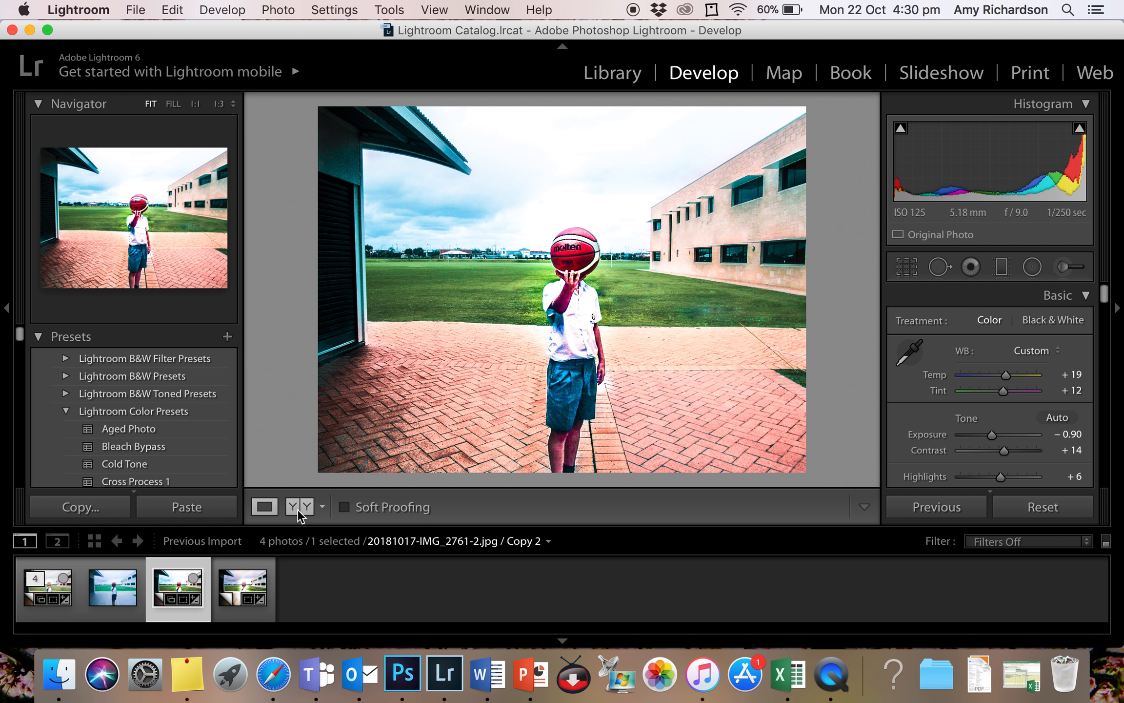